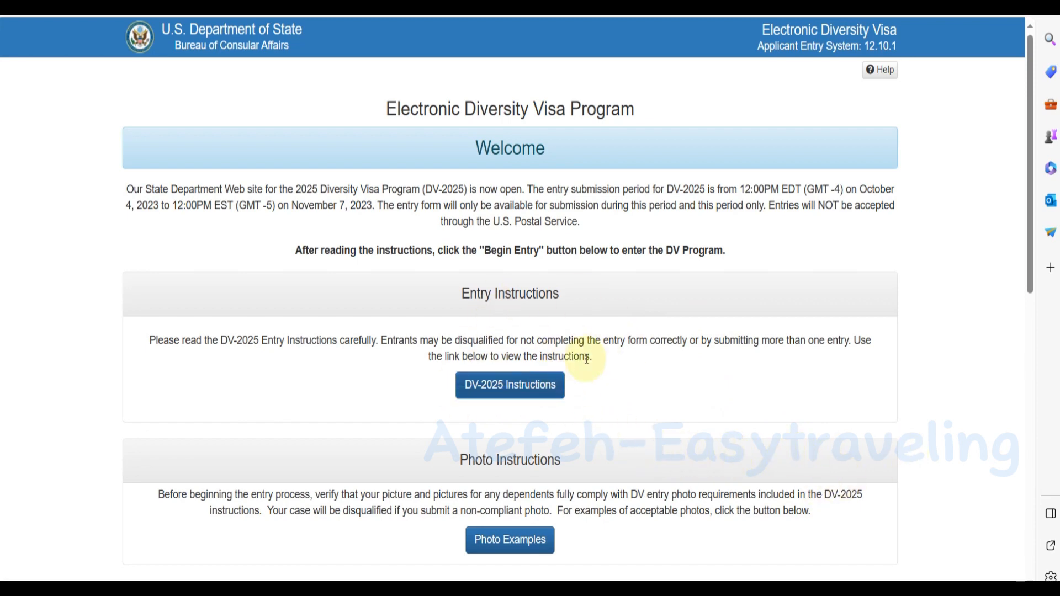
Review the DV-2025 welcome page sections and begin a new entry.
scroll(585, 356, down, 3)
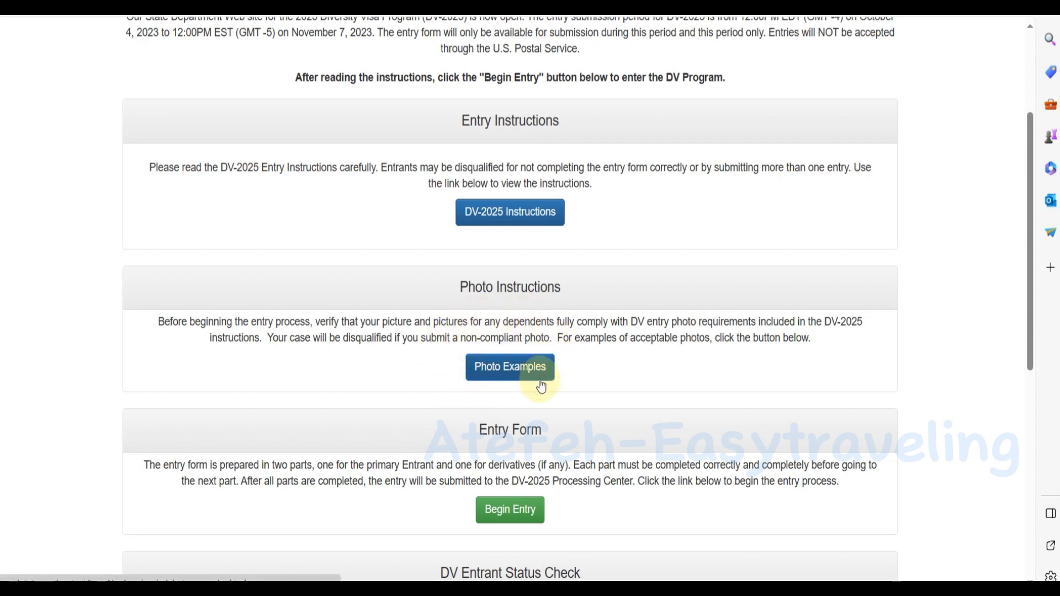
scroll(574, 363, down, 3)
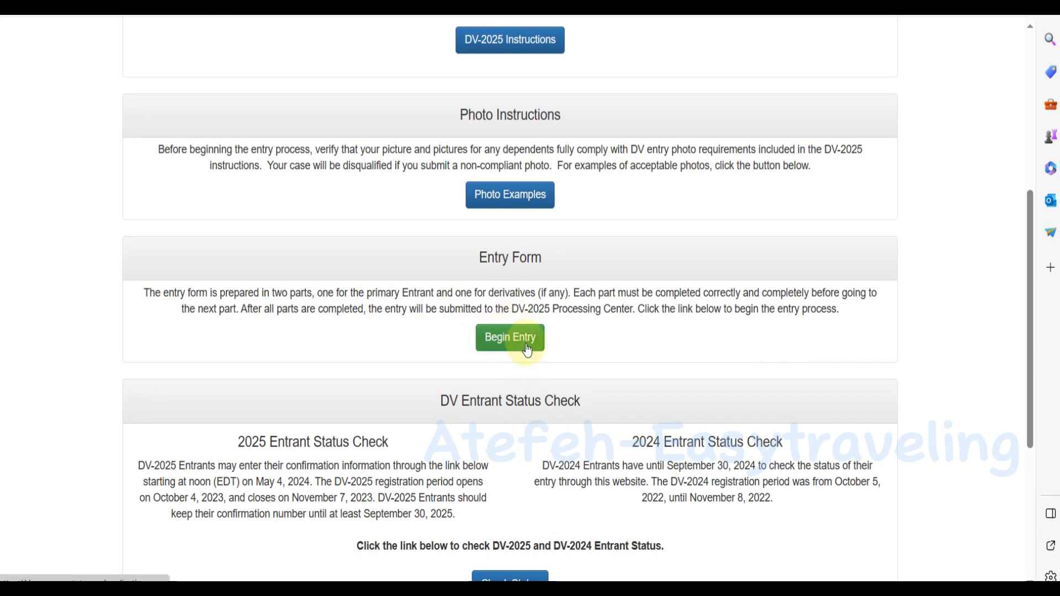
scroll(525, 348, down, 5)
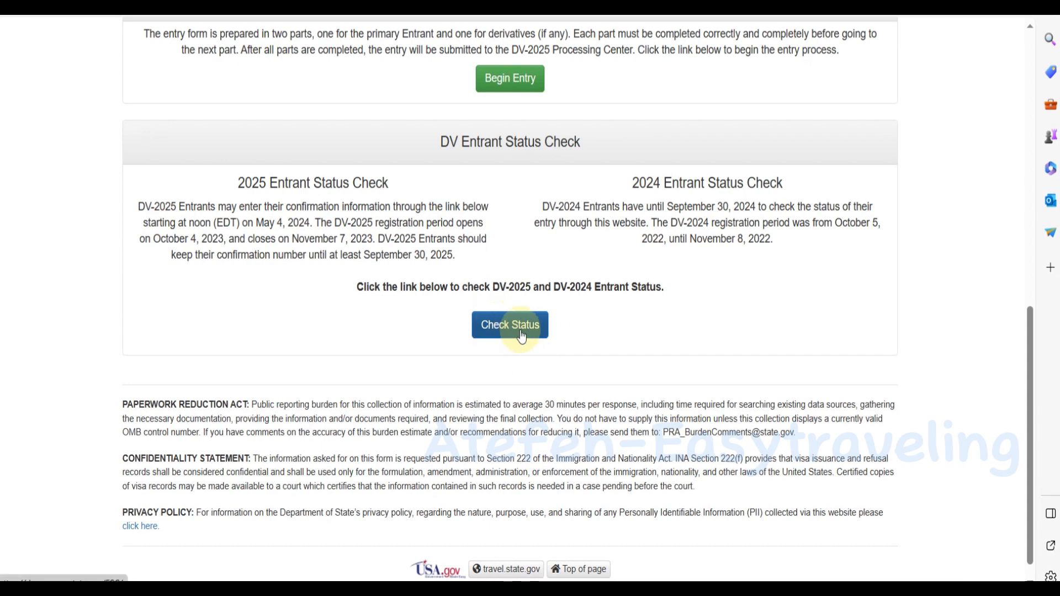
scroll(521, 335, up, 2)
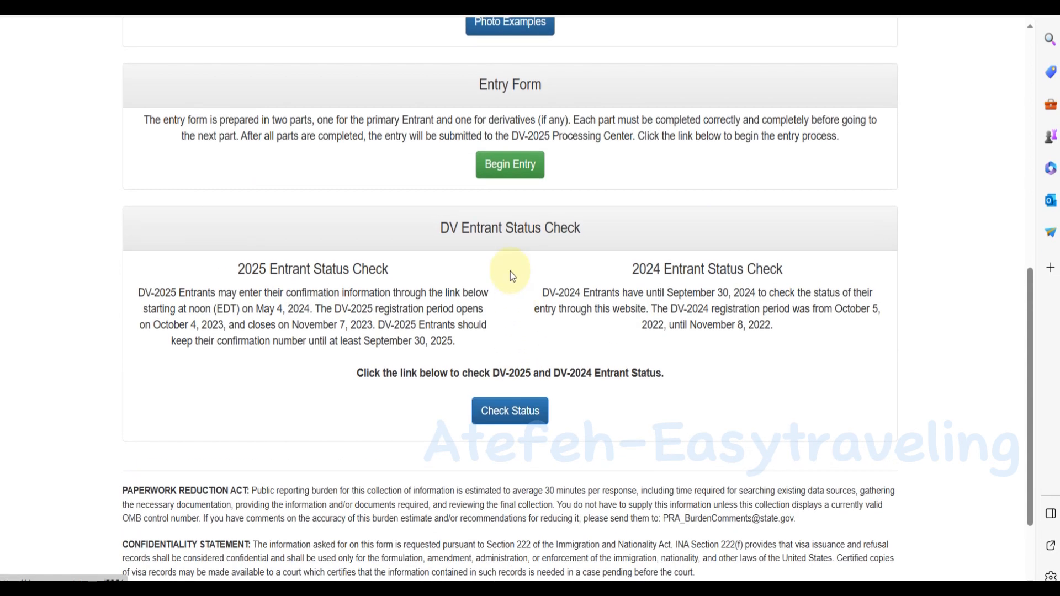
click(504, 167)
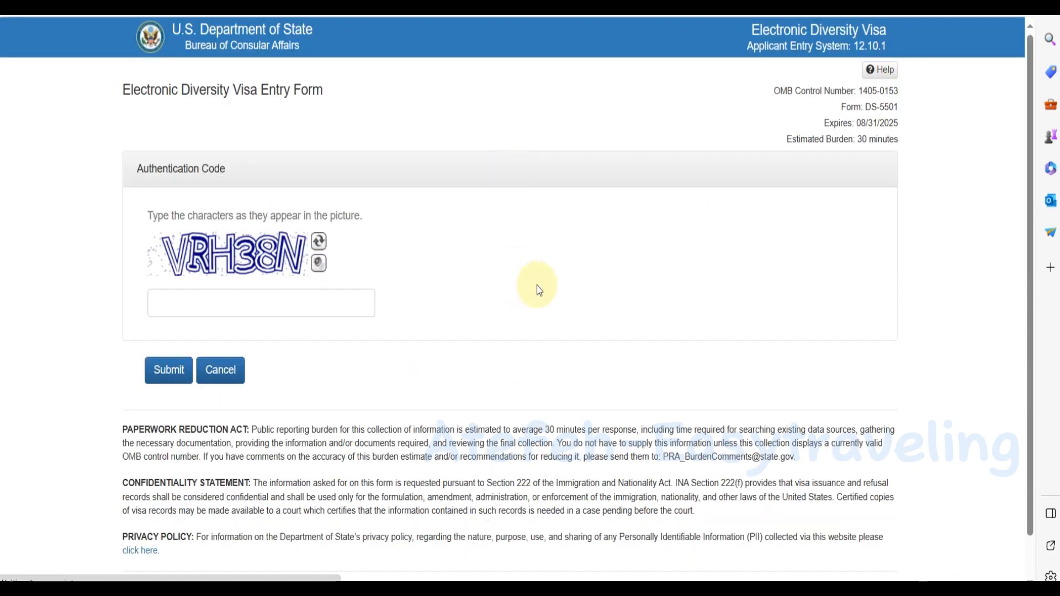
Enter the authentication code from the picture and submit it to reach Part One.
click(304, 312)
text(VRH38N)
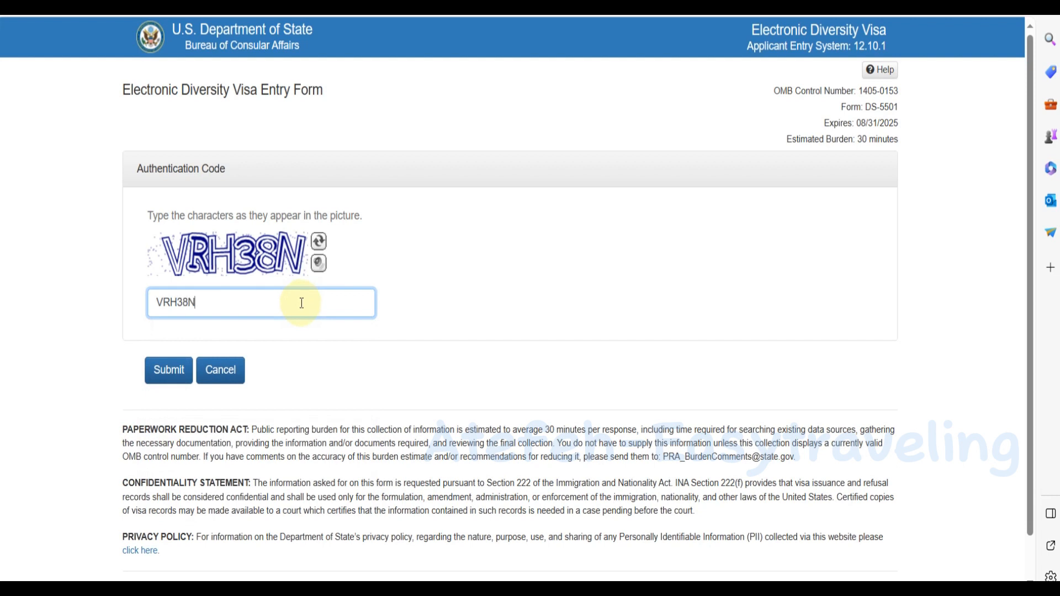
click(163, 371)
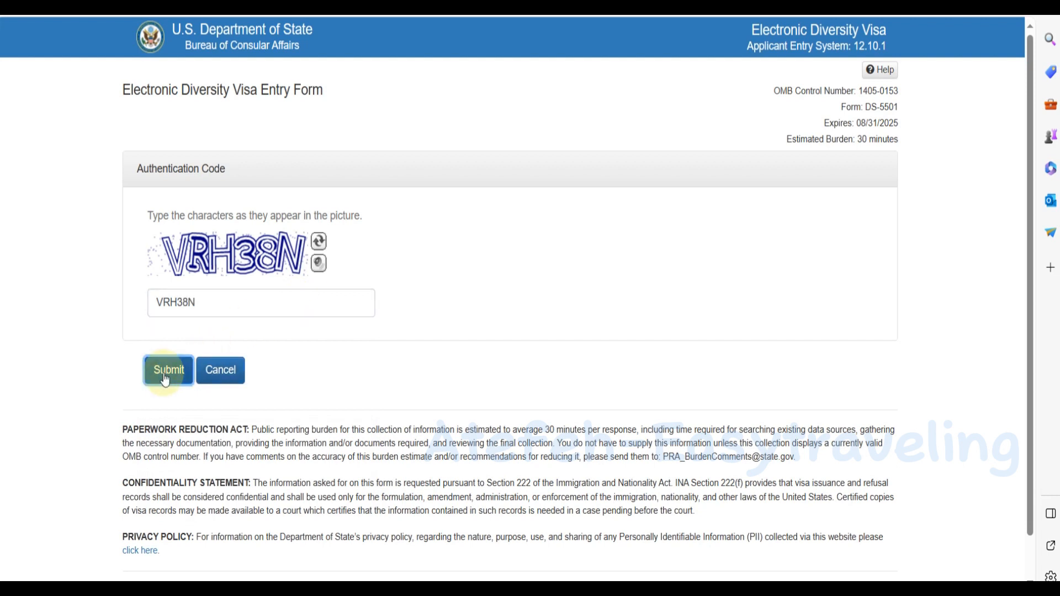
click(207, 276)
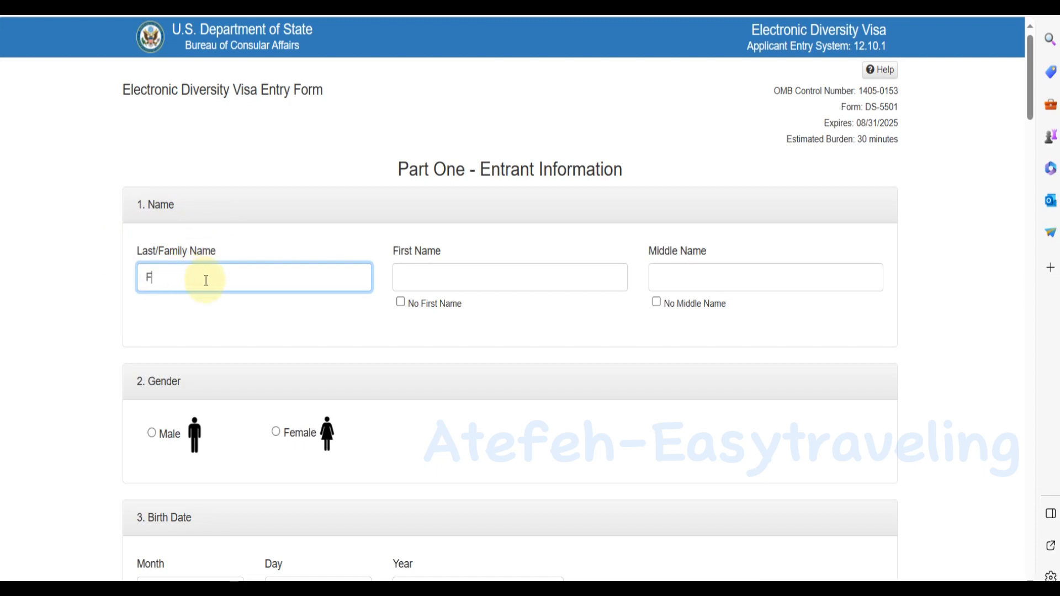
Enter the entrant's first name, tick No Middle Name, and select Female.
click(428, 274)
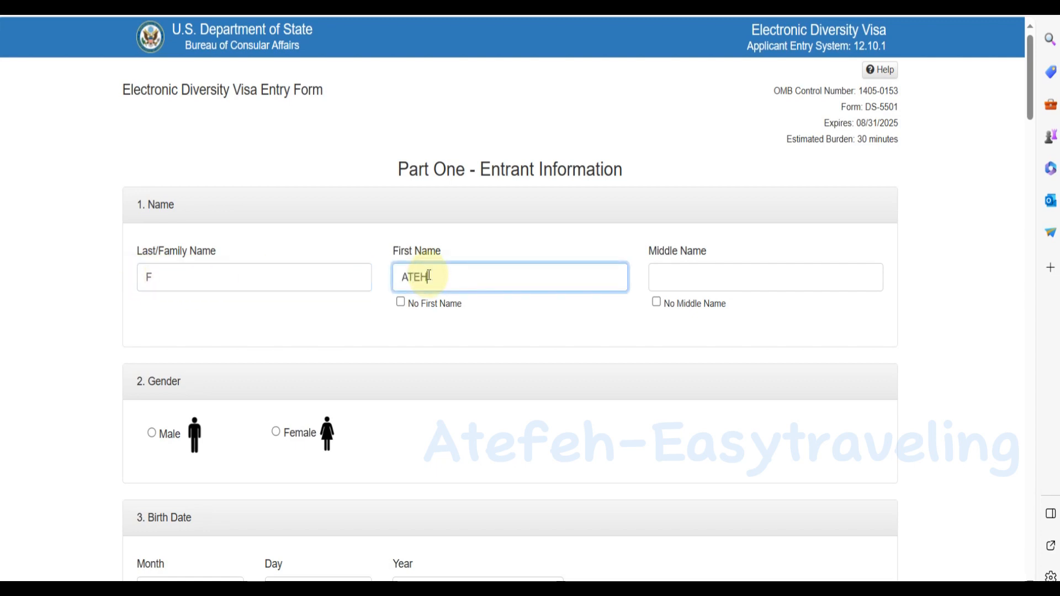
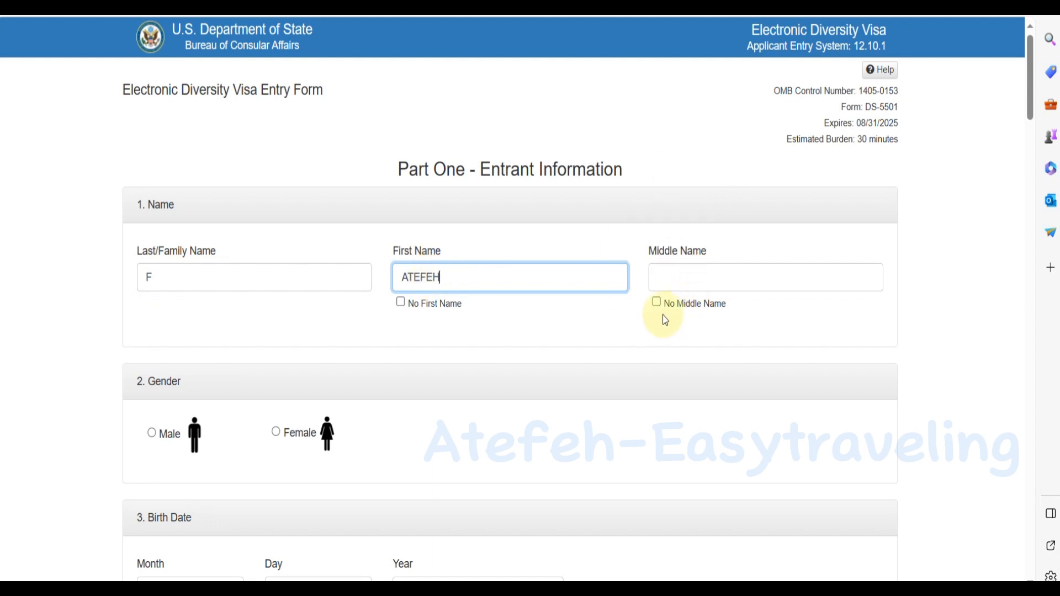
click(656, 302)
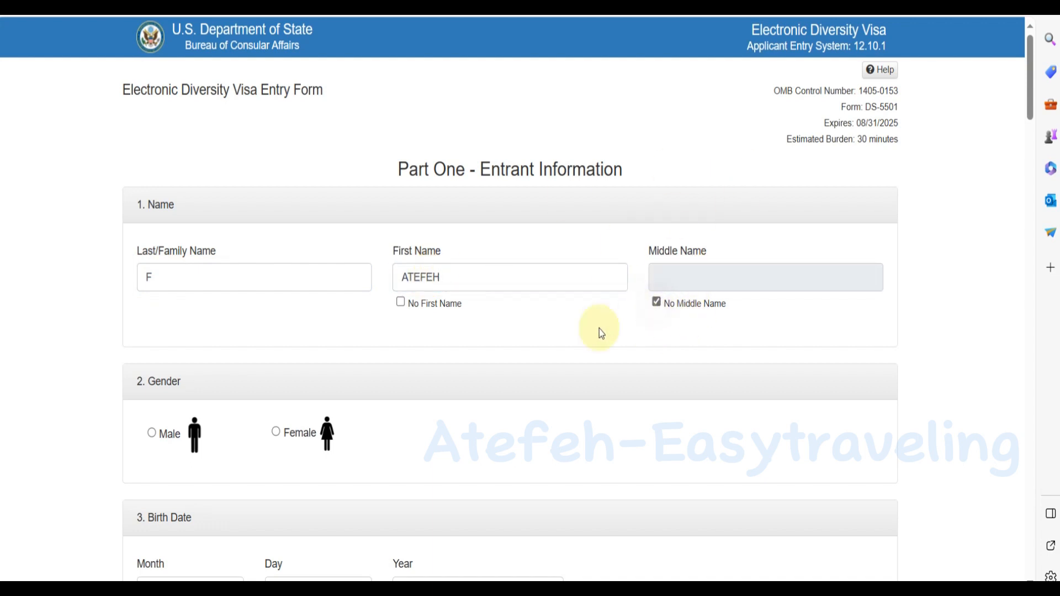
scroll(452, 336, down, 2)
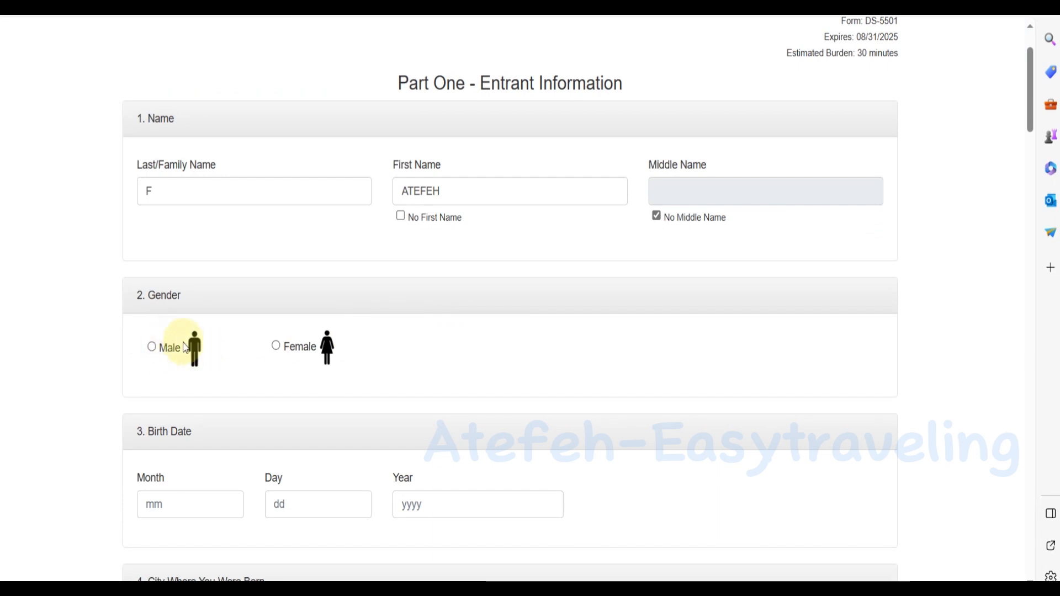
click(286, 351)
scroll(290, 345, down, 4)
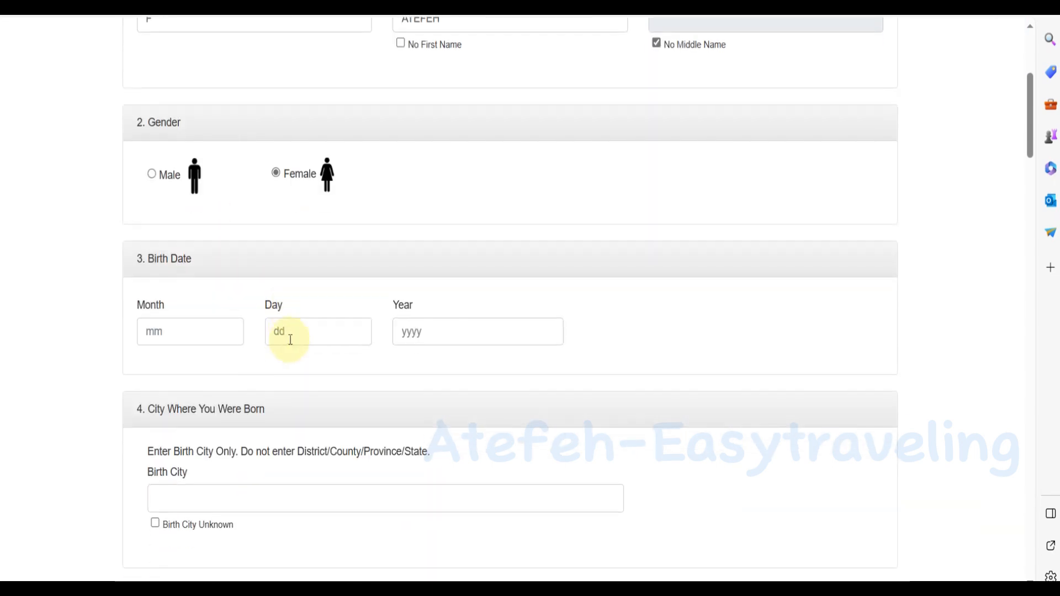
click(167, 328)
click(150, 388)
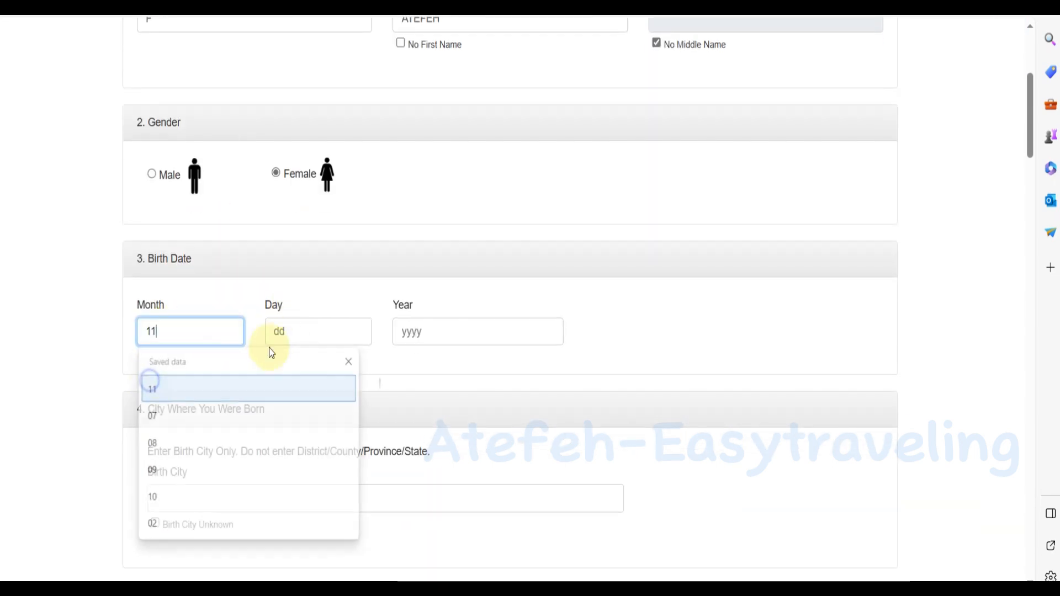
click(273, 334)
click(279, 390)
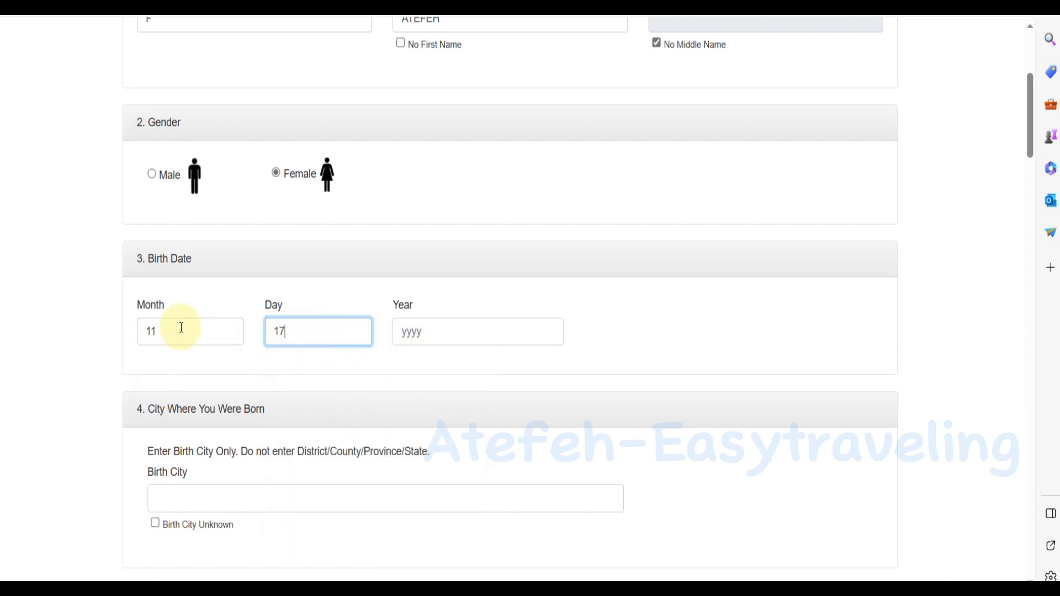
click(409, 332)
click(418, 390)
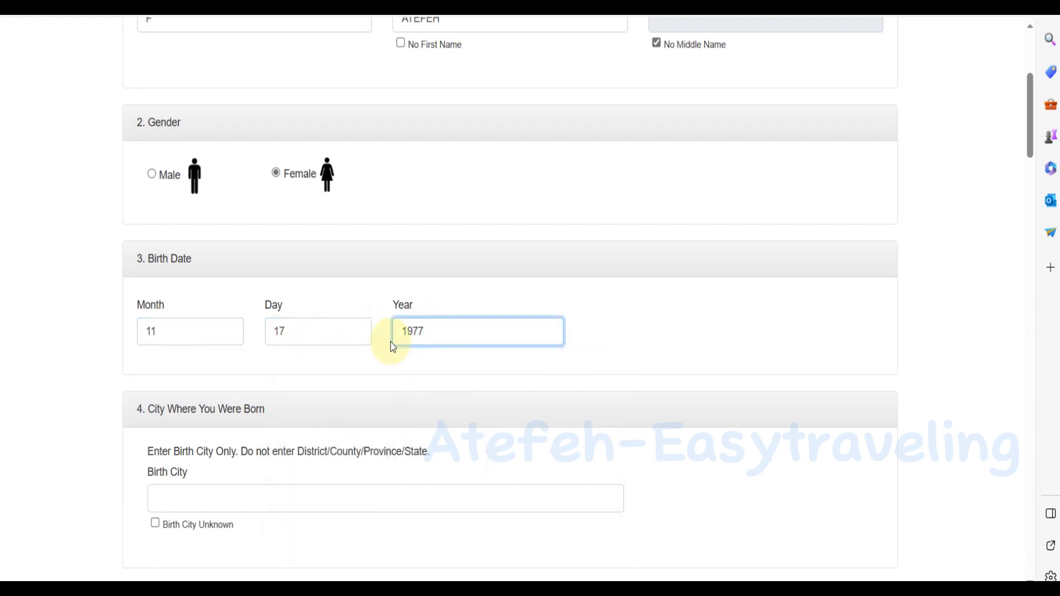
scroll(390, 342, down, 3)
double_click(422, 159)
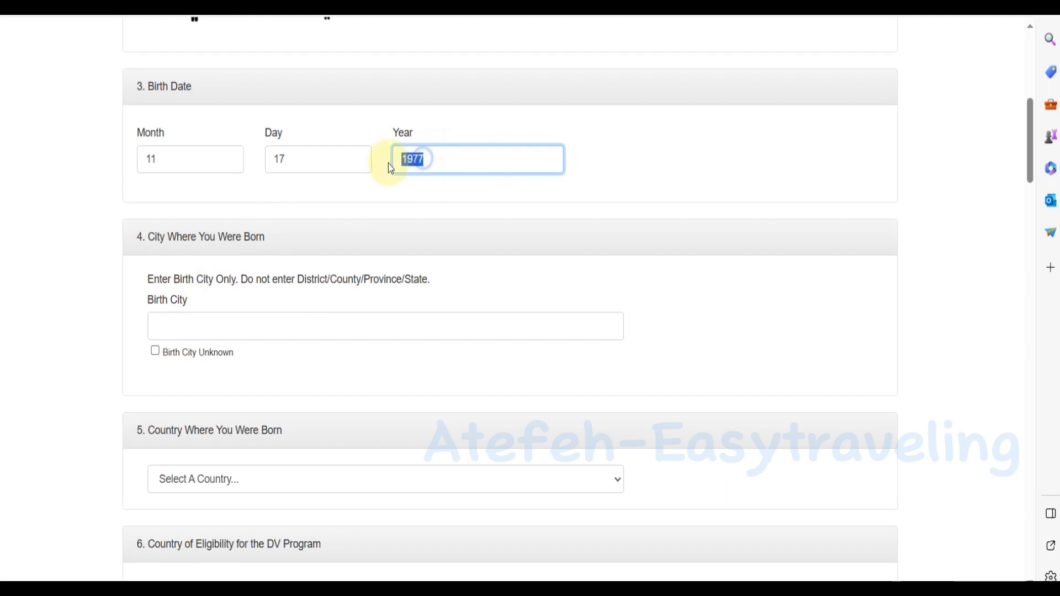
Start the birth city entry and choose Iran as the country of birth.
click(185, 320)
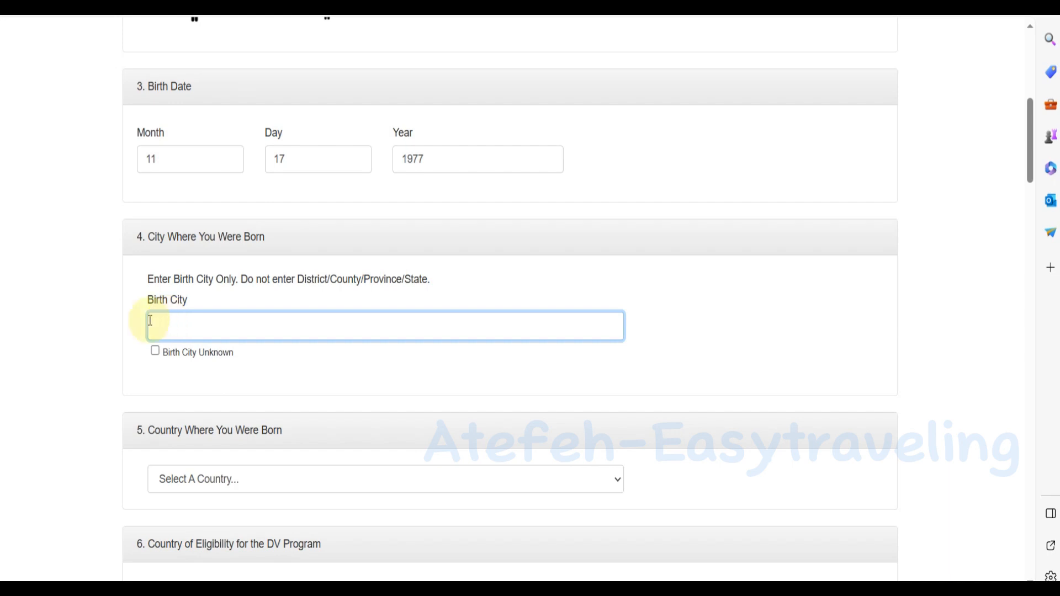
scroll(218, 379, down, 3)
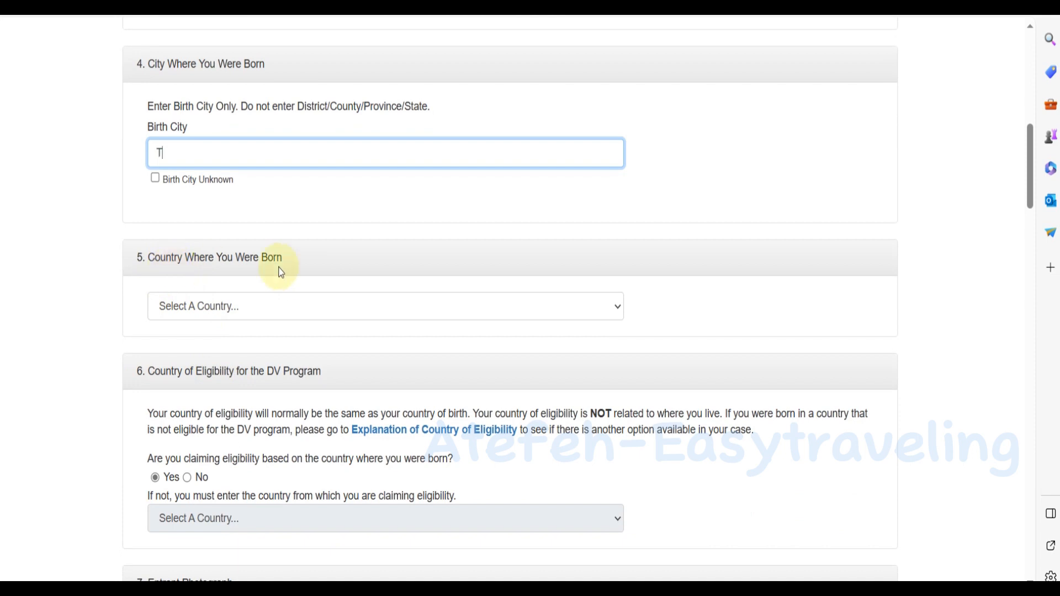
click(234, 312)
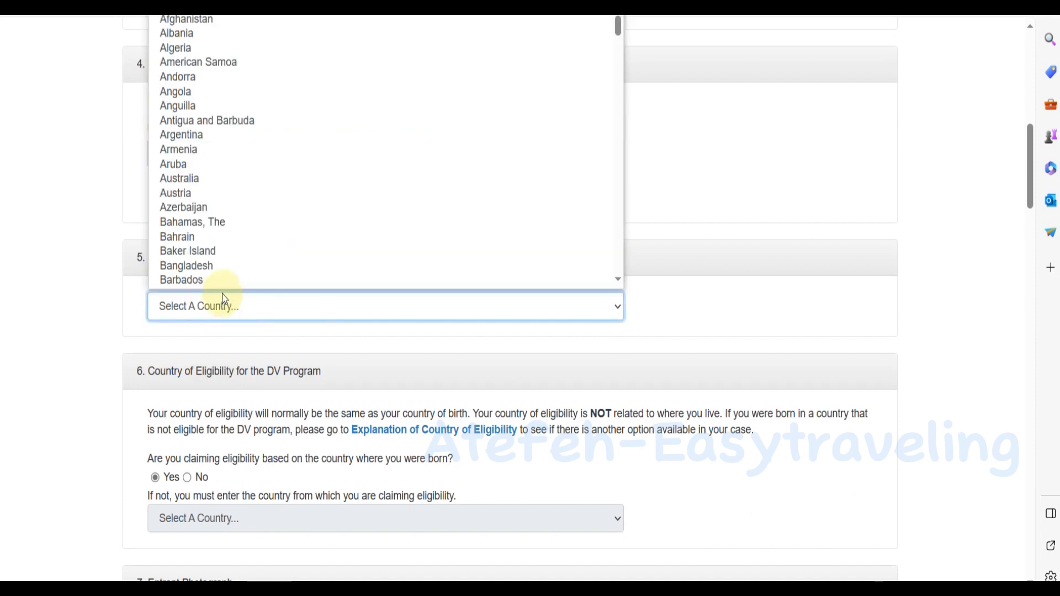
key(i)
key(r)
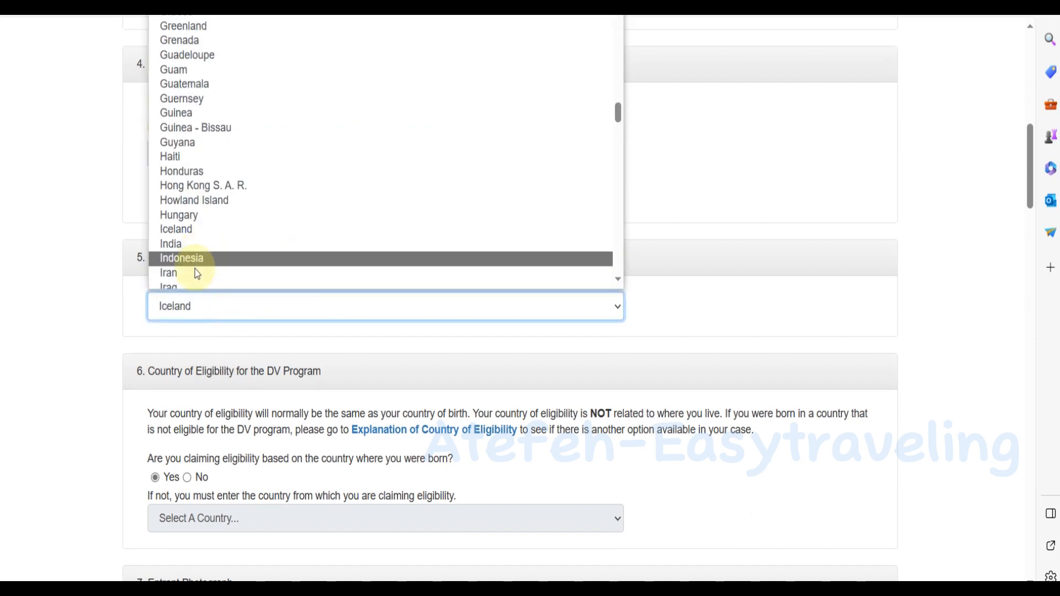
click(210, 277)
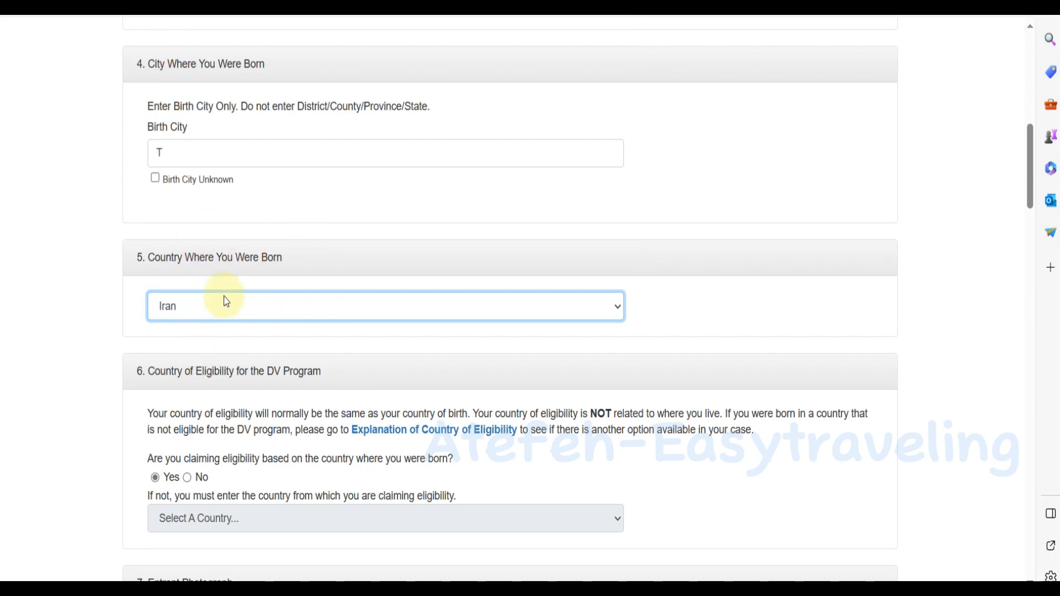
scroll(306, 283, down, 2)
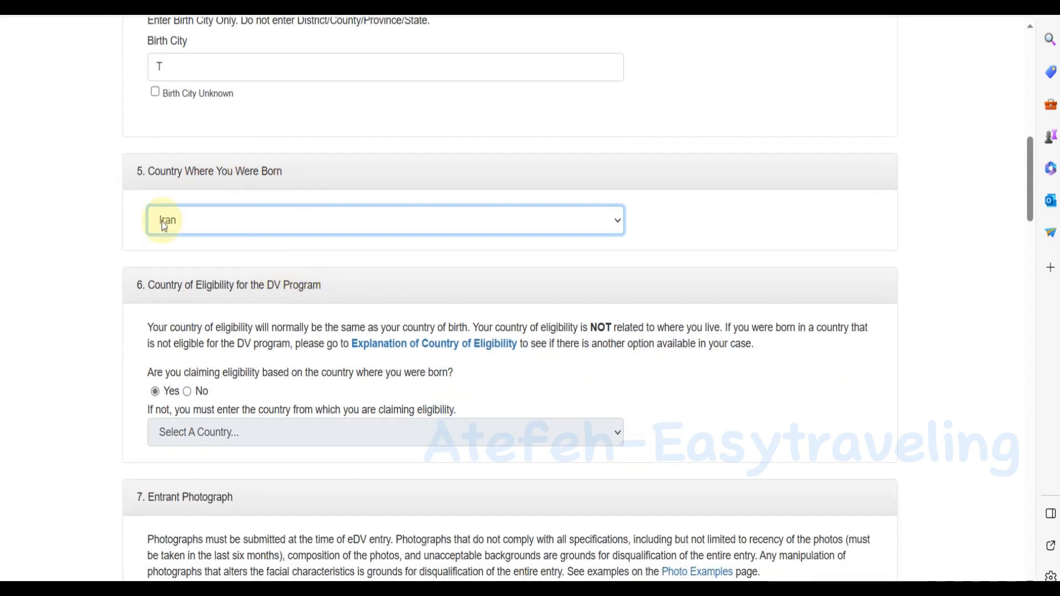
scroll(279, 341, down, 4)
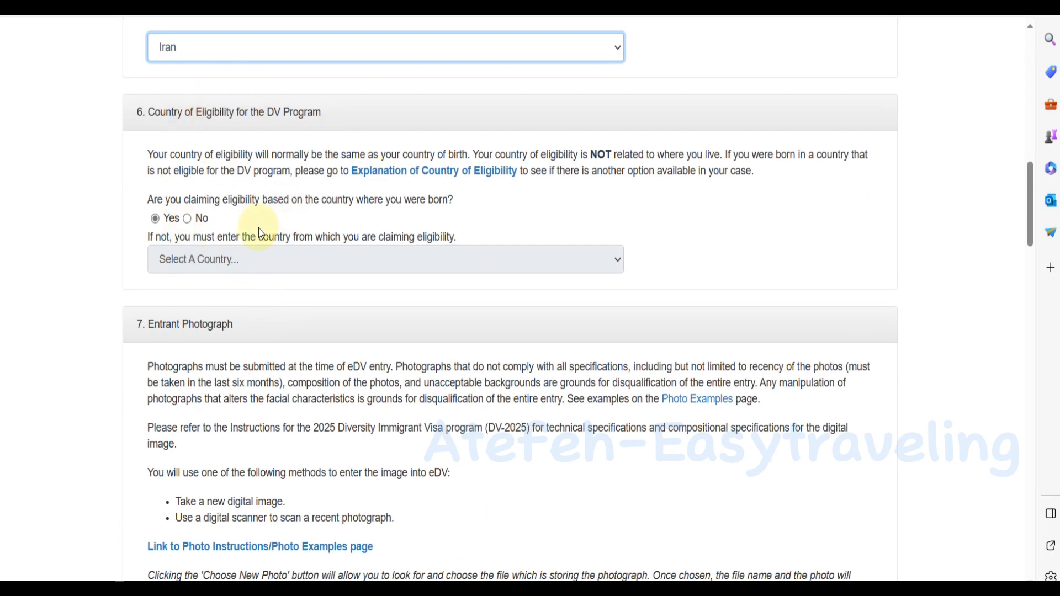
scroll(204, 92, down, 6)
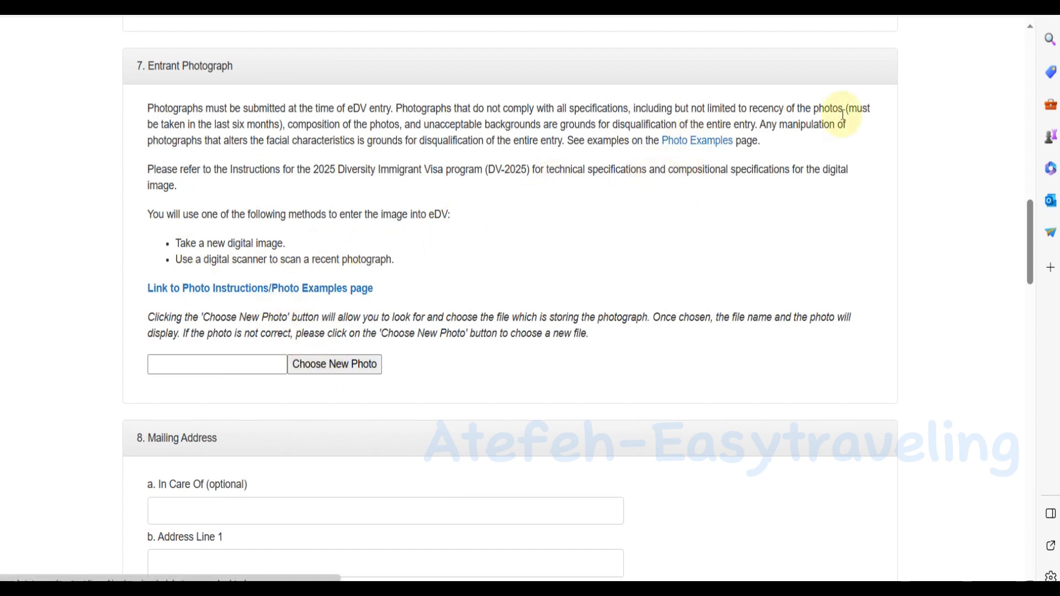
Open the Photo Examples page and launch the photo cropping tool.
click(689, 143)
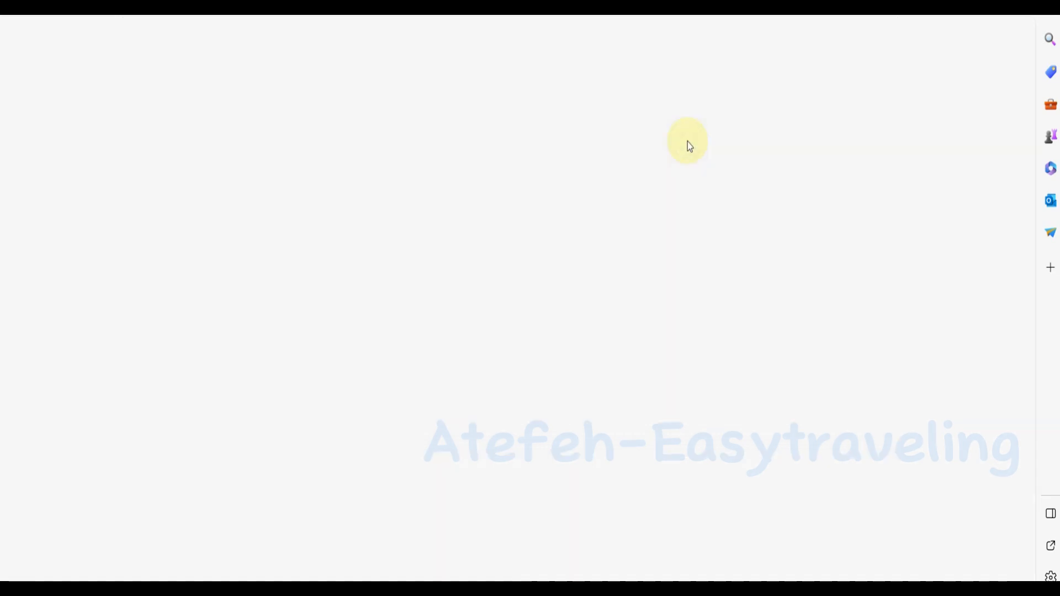
scroll(729, 373, down, 9)
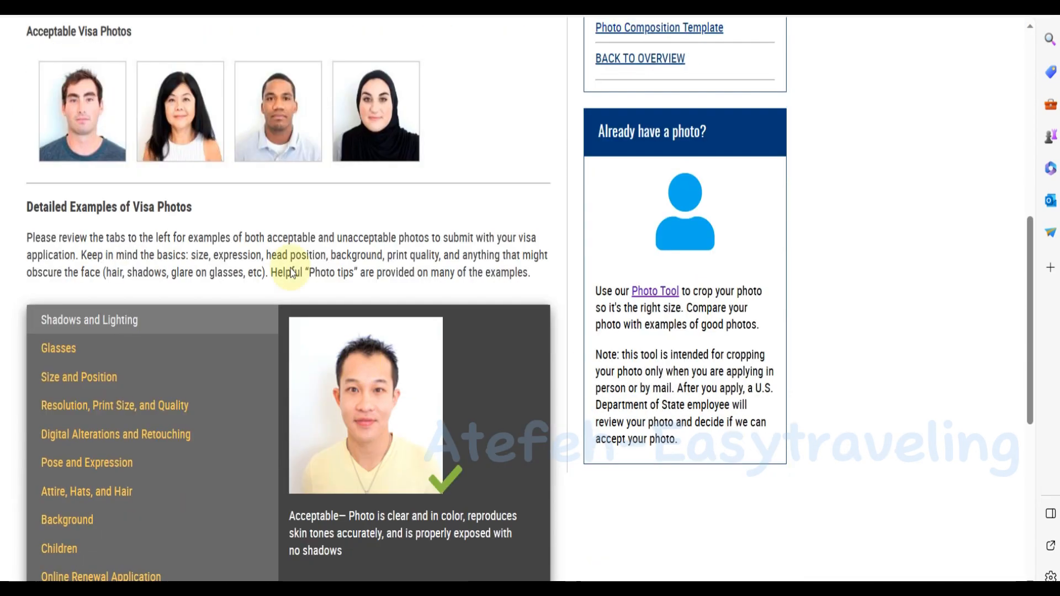
scroll(611, 236, up, 2)
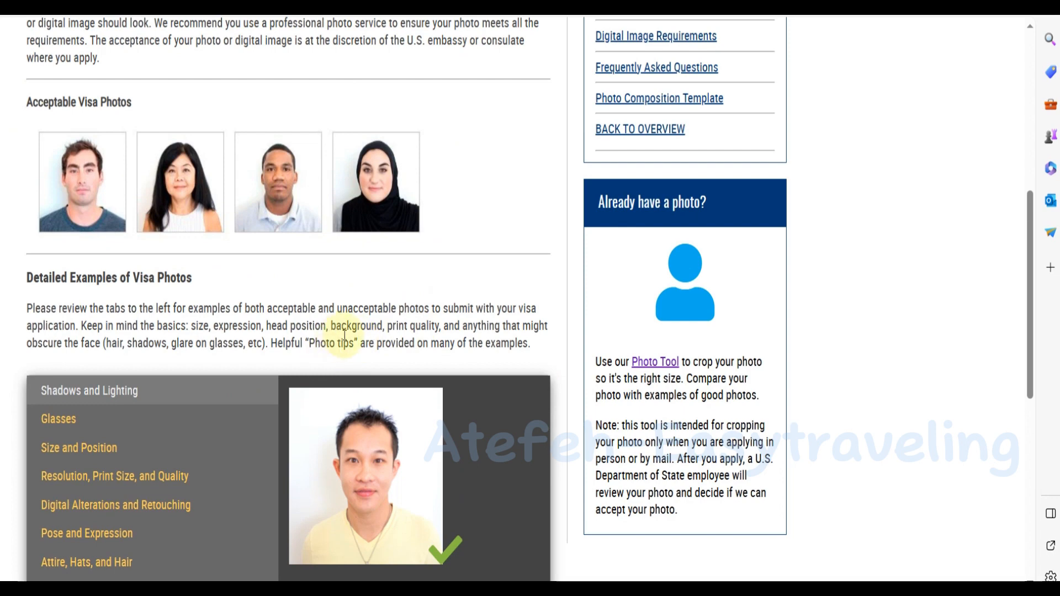
click(652, 360)
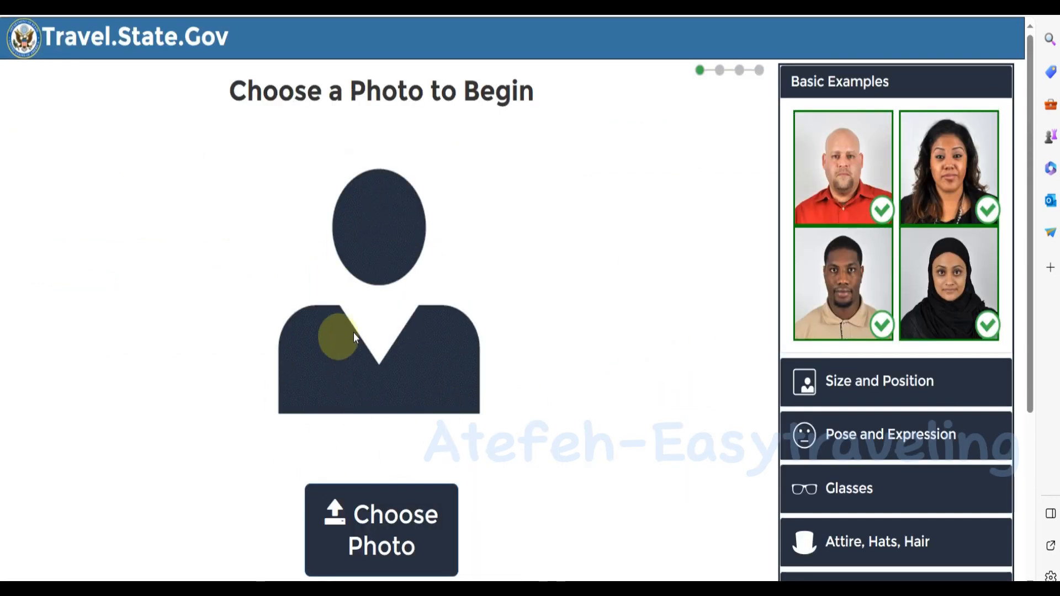
Load the aty photo, accept the automatic crop, and download the cropped image.
click(375, 528)
click(153, 52)
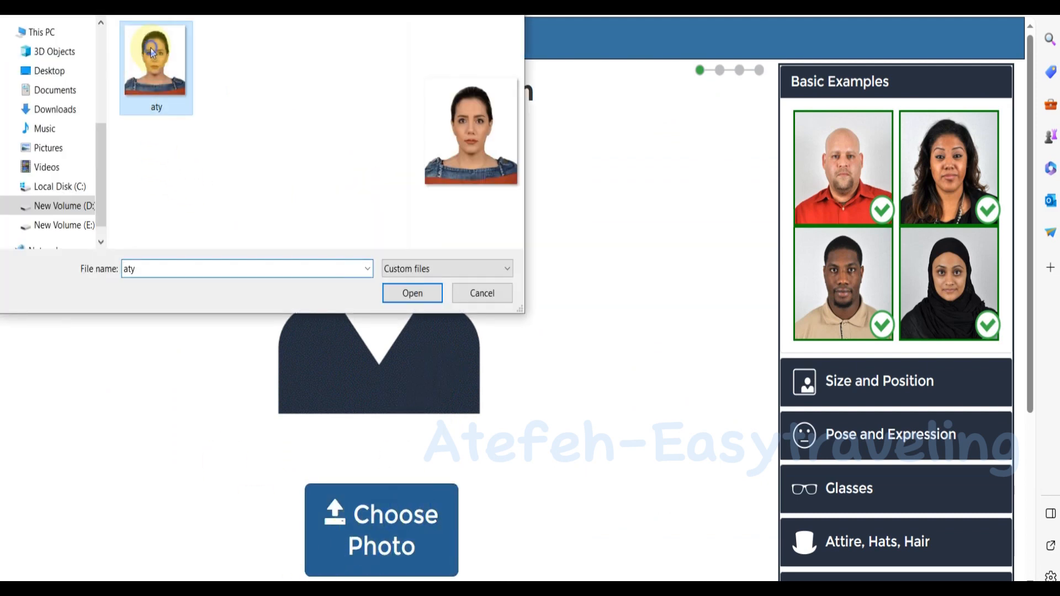
click(414, 293)
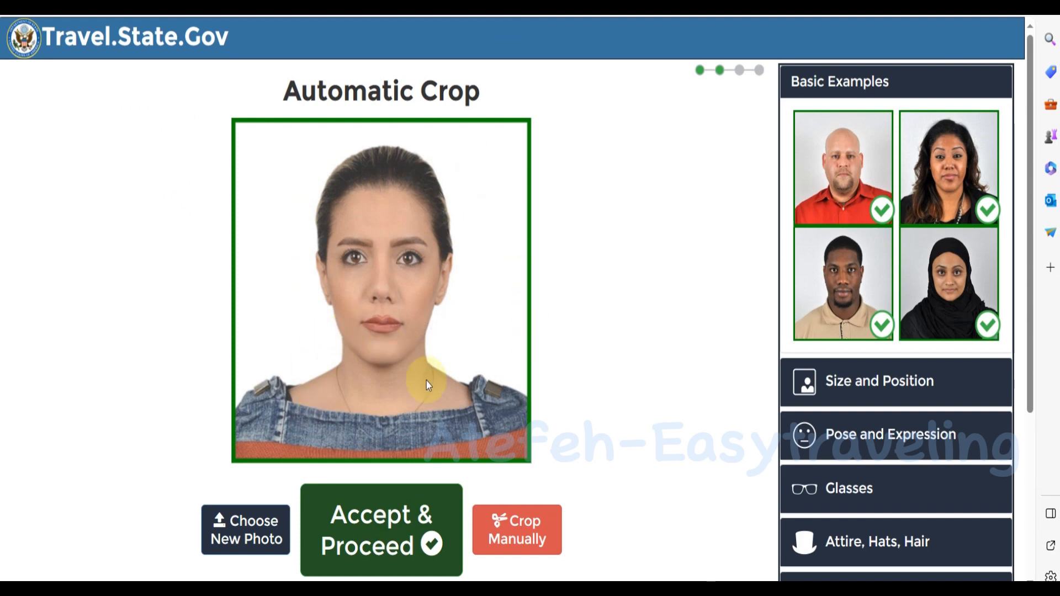
scroll(428, 376, down, 2)
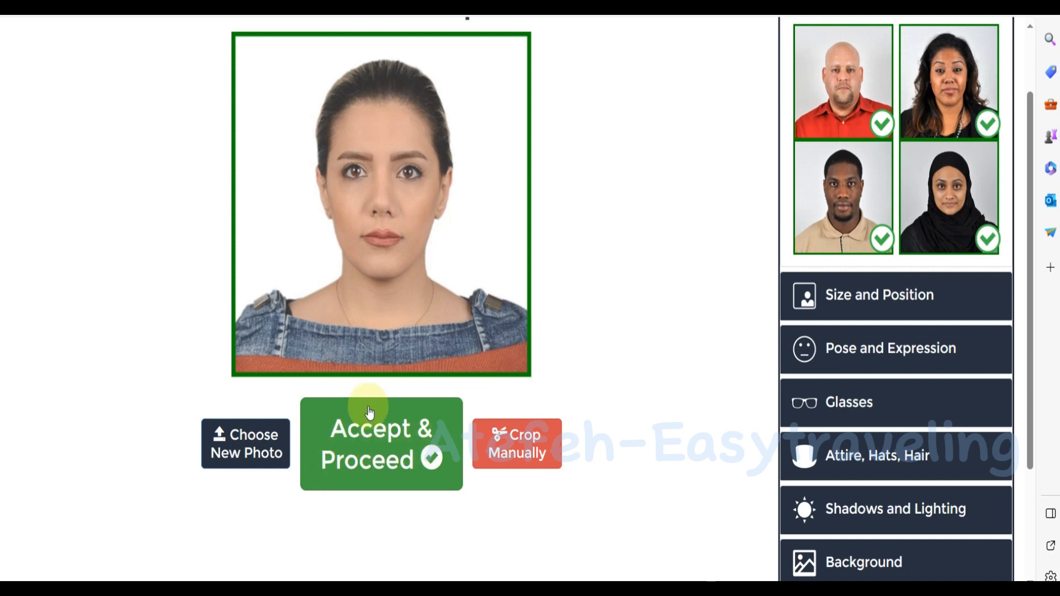
click(382, 443)
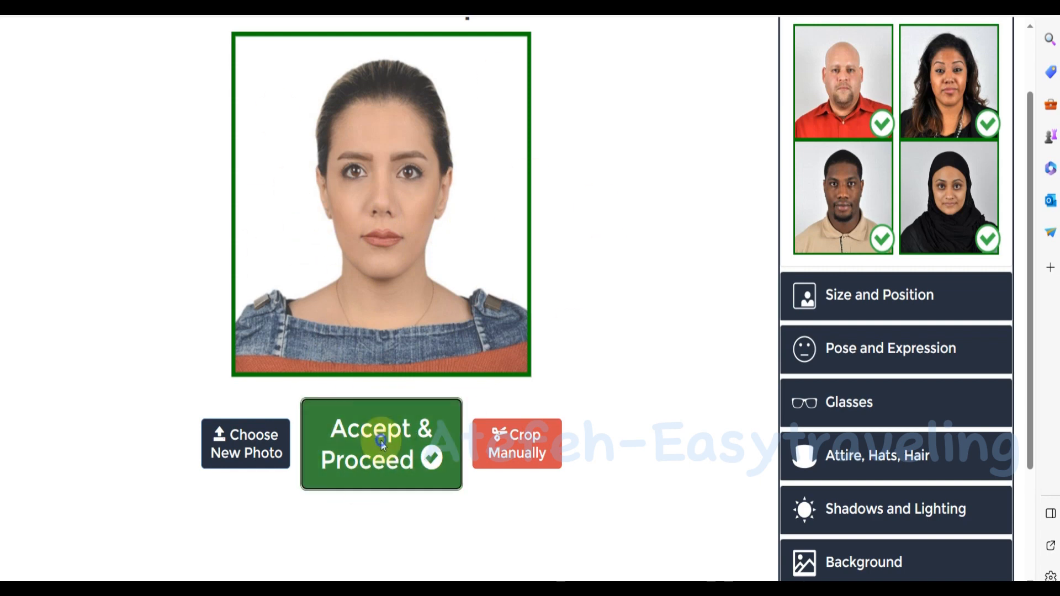
click(343, 462)
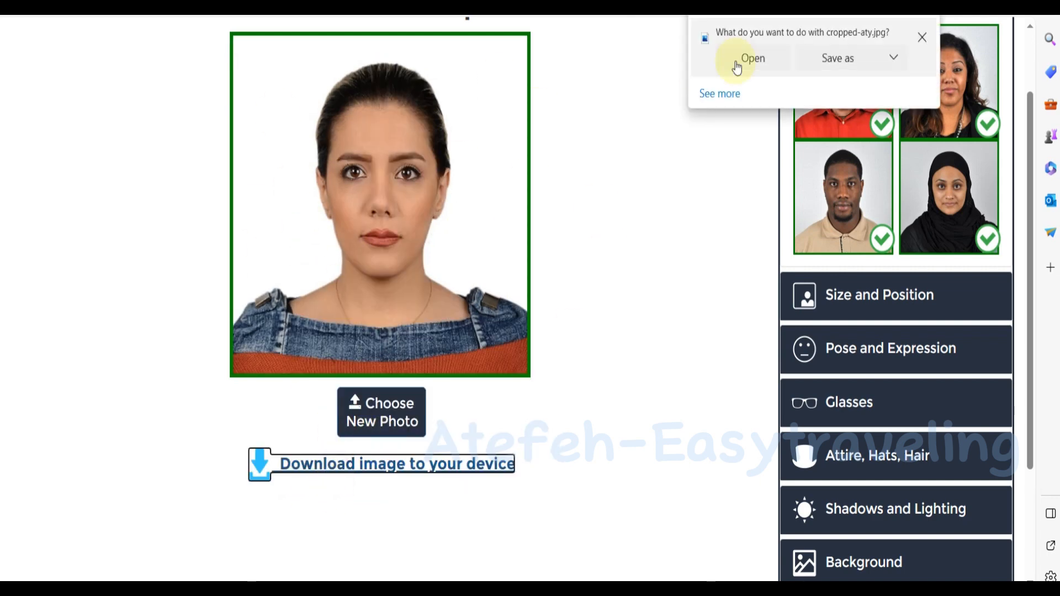
click(926, 38)
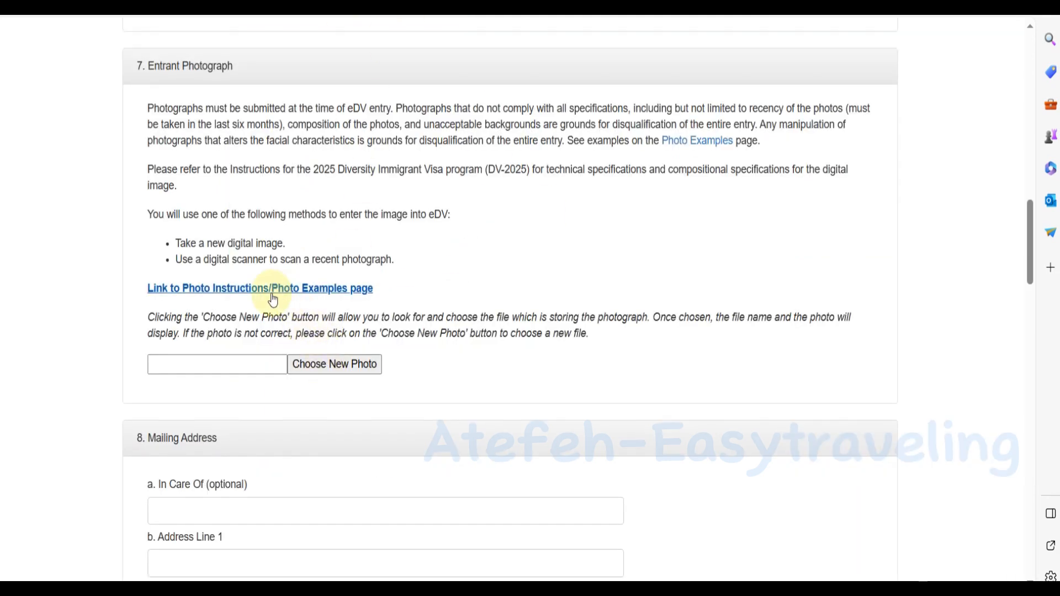
Attach aty.jpg as the Entrant Photograph and continue to the Mailing Address section.
click(313, 370)
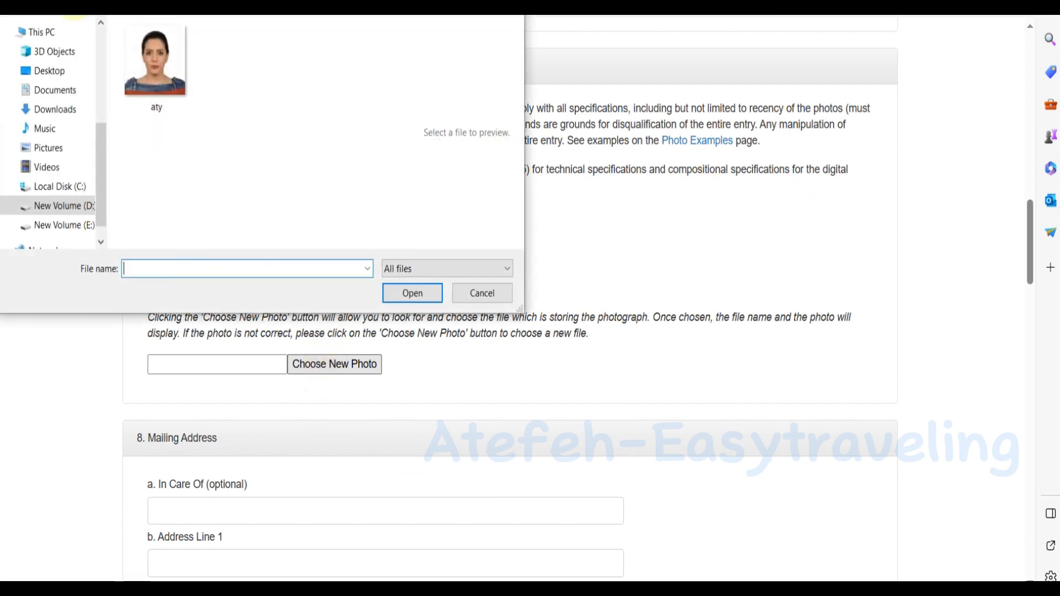
click(155, 60)
click(412, 293)
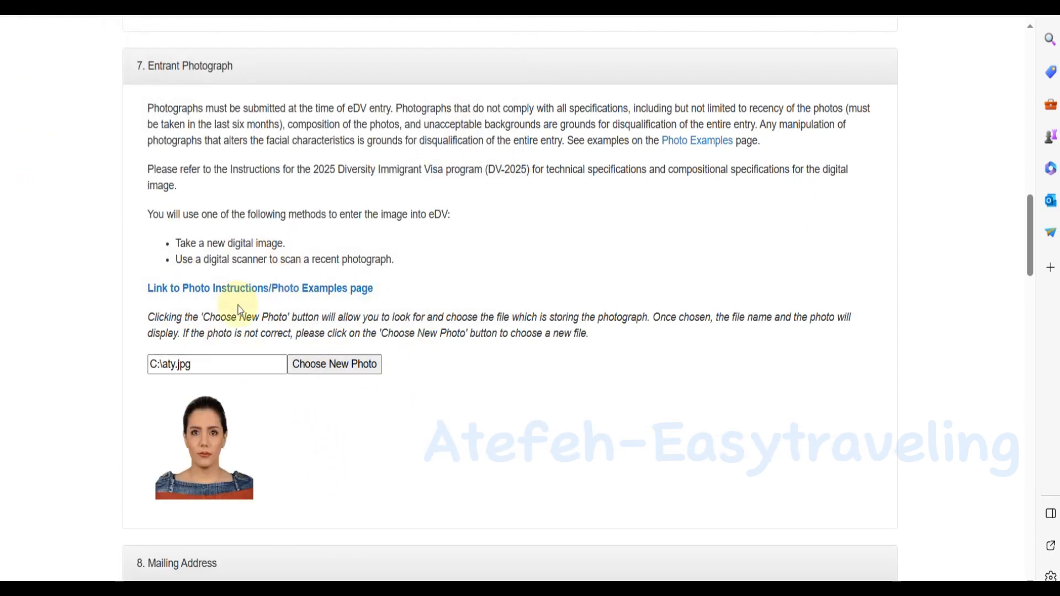
scroll(227, 289, down, 9)
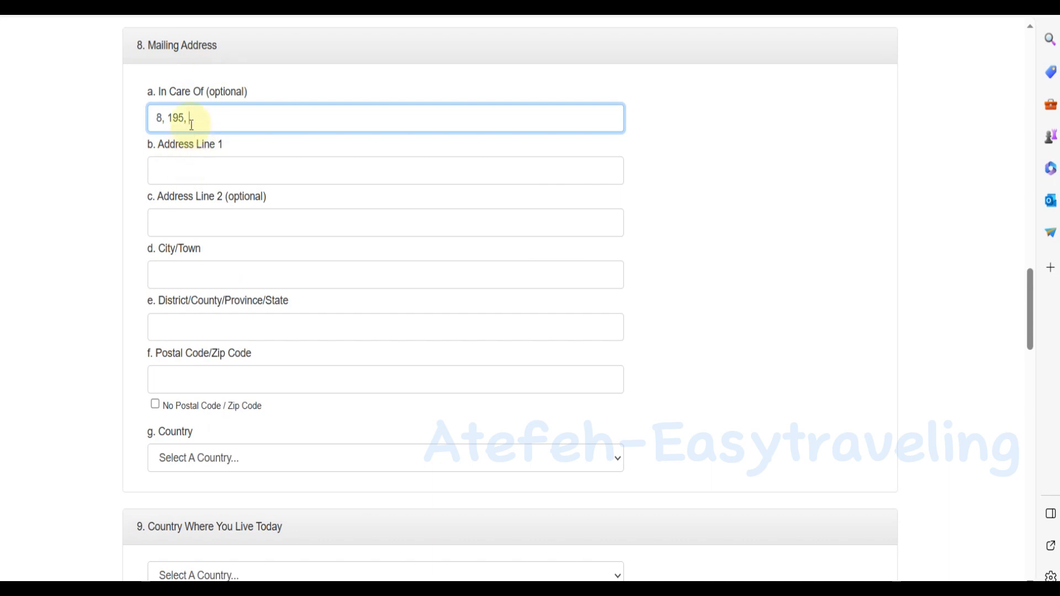
Fill in the City/Town and District fields and mark No Postal Code / Zip Code.
click(177, 272)
click(178, 326)
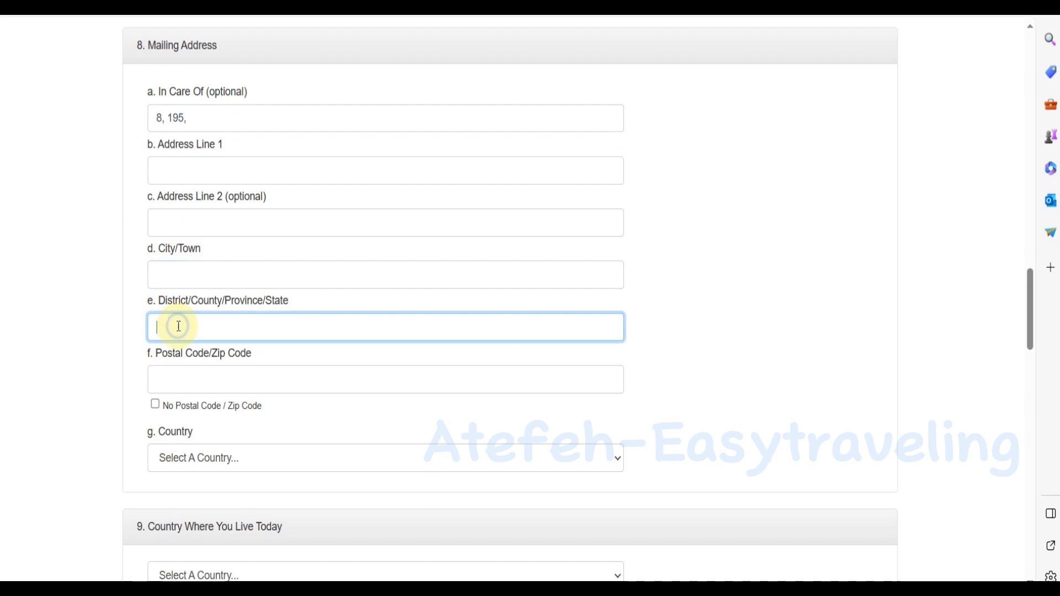
click(182, 373)
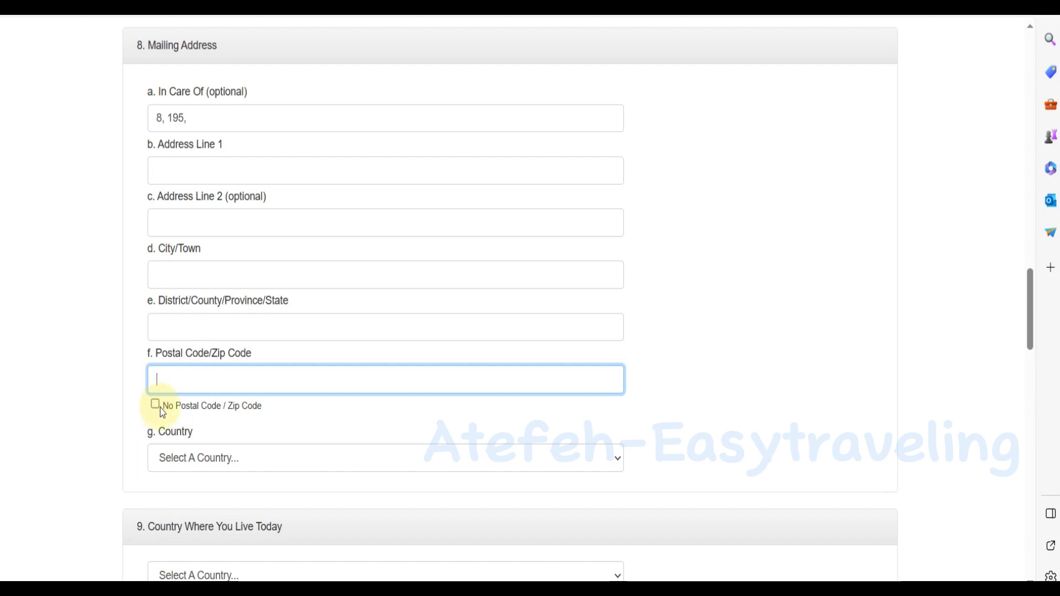
scroll(209, 454, down, 2)
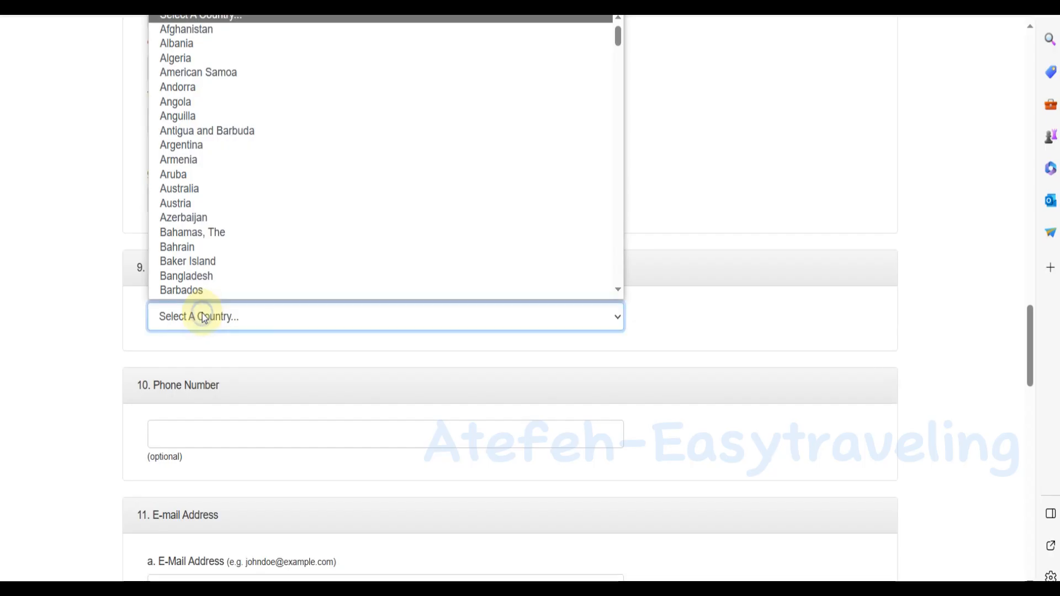
click(167, 320)
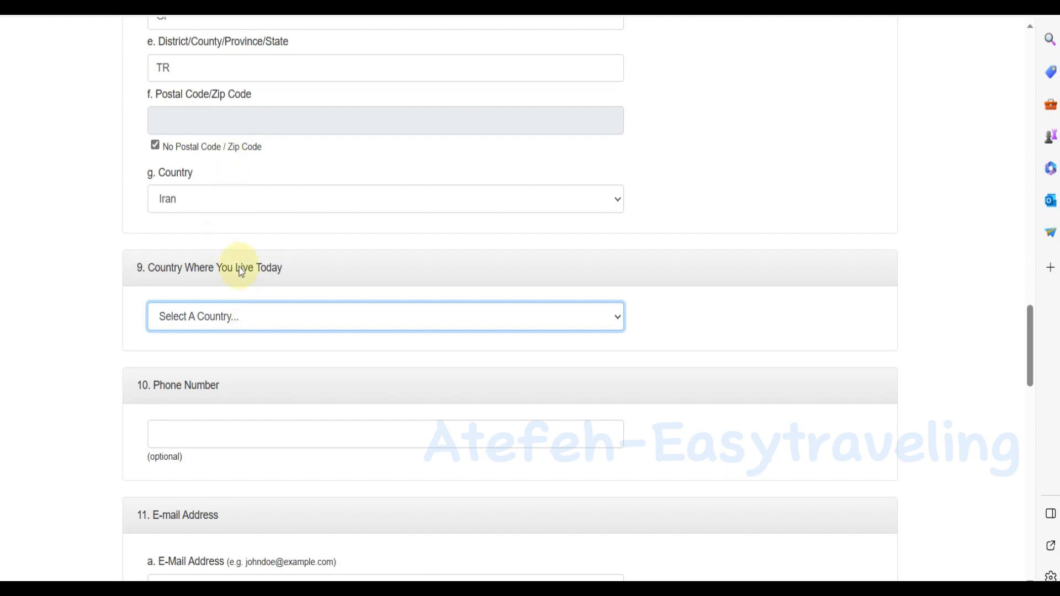
Set Iran as the country where the entrant lives today.
click(240, 320)
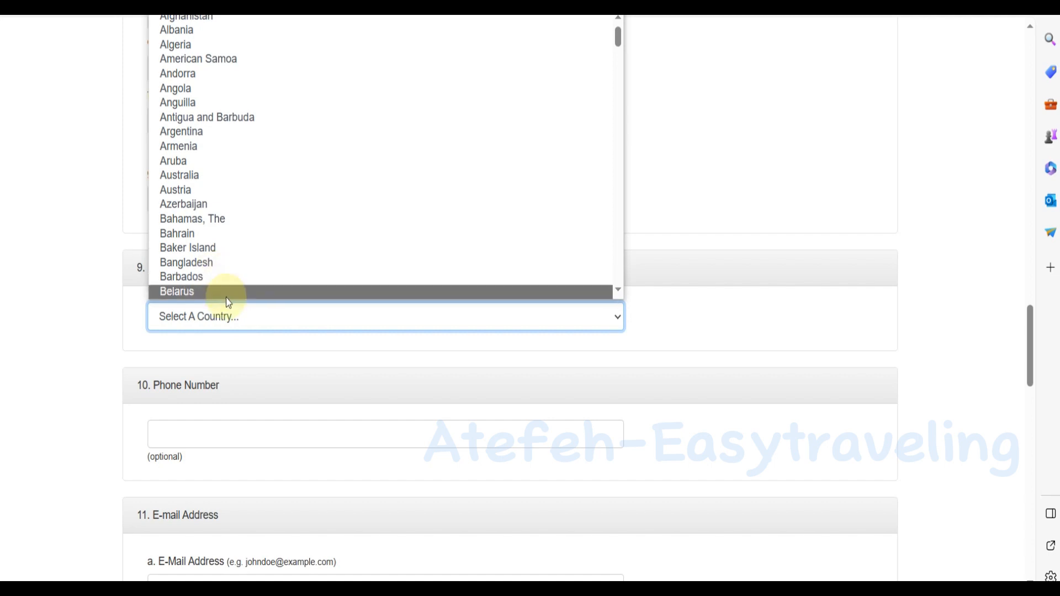
text(ir)
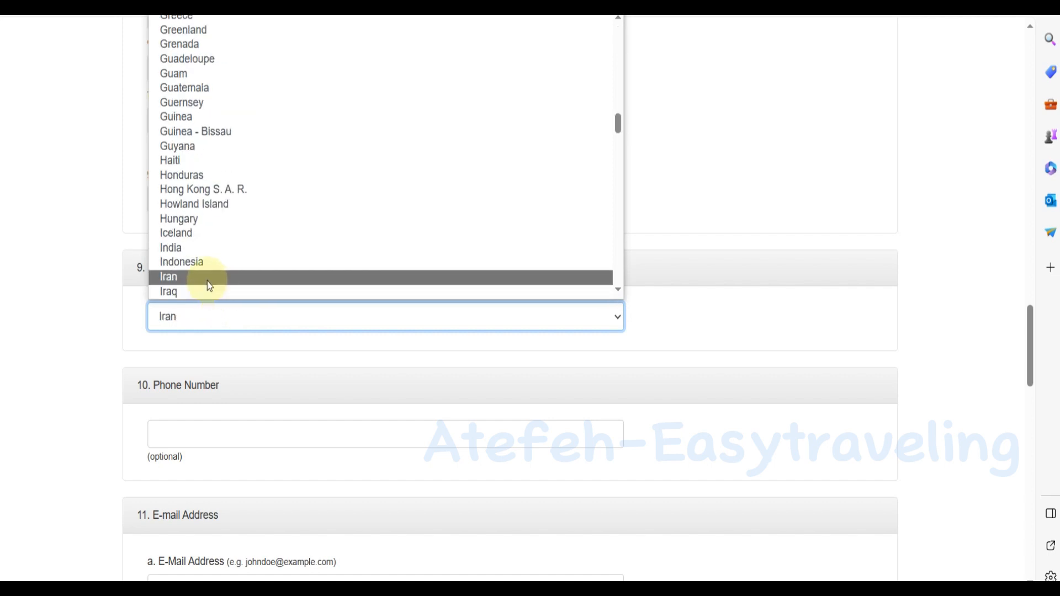
click(207, 280)
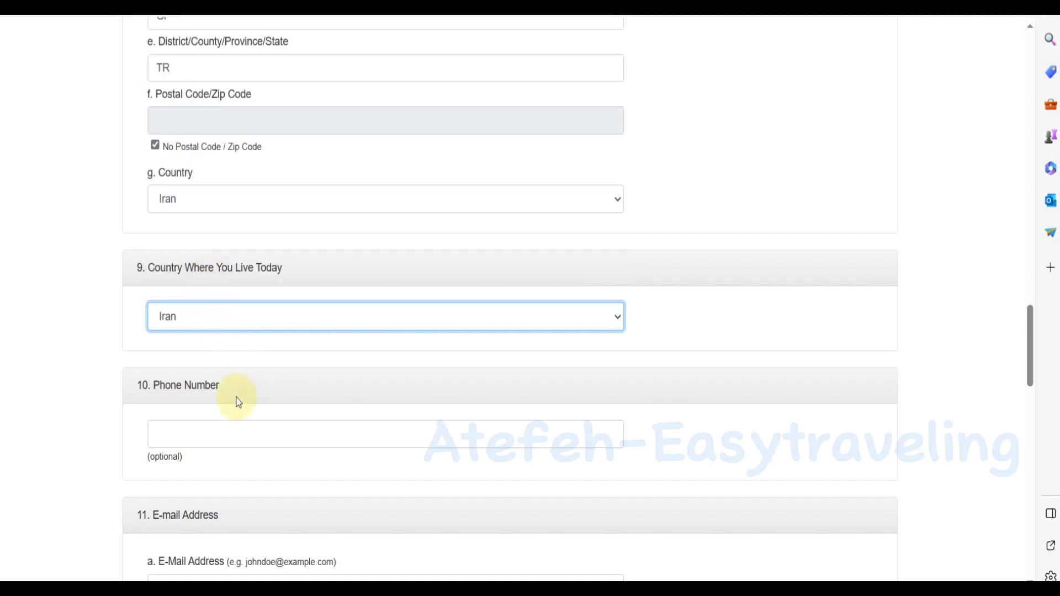
scroll(200, 156, up, 3)
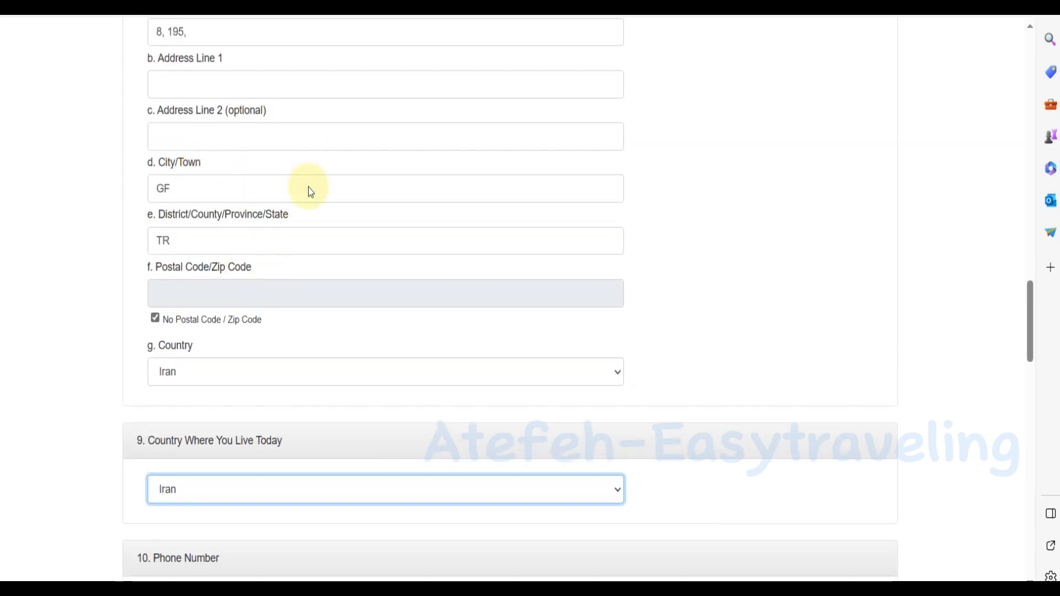
scroll(258, 190, up, 3)
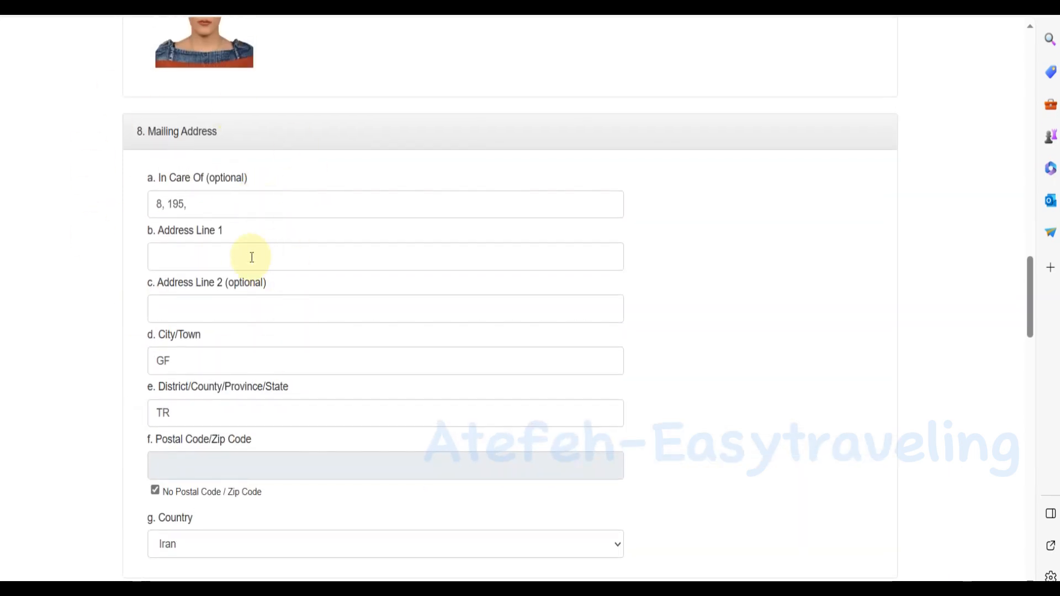
scroll(247, 253, down, 5)
scroll(241, 259, down, 4)
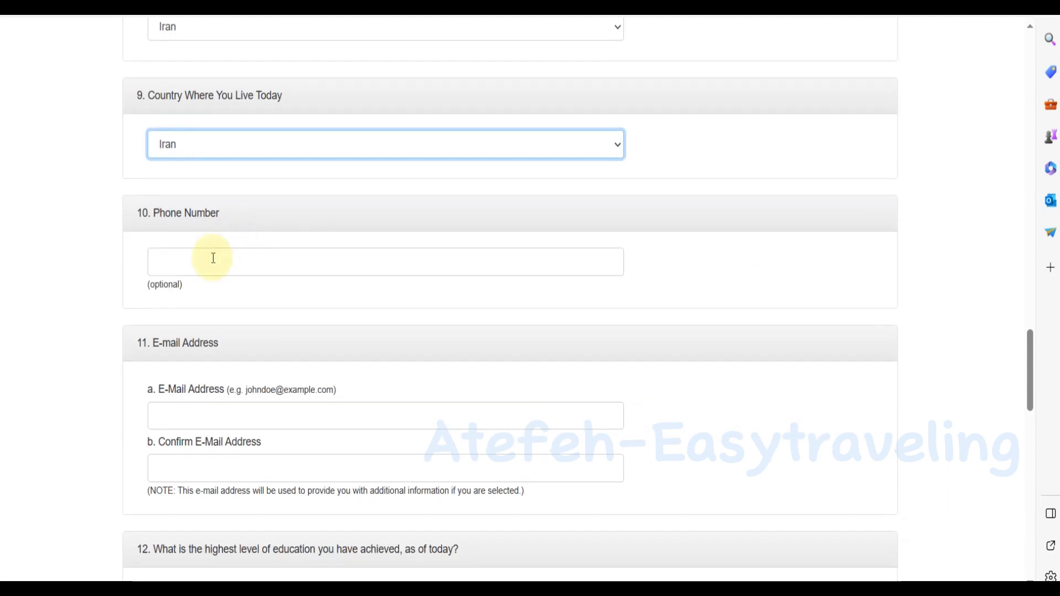
Leave Phone Number blank and enter the entrant's e-mail address in both e-mail fields.
click(213, 258)
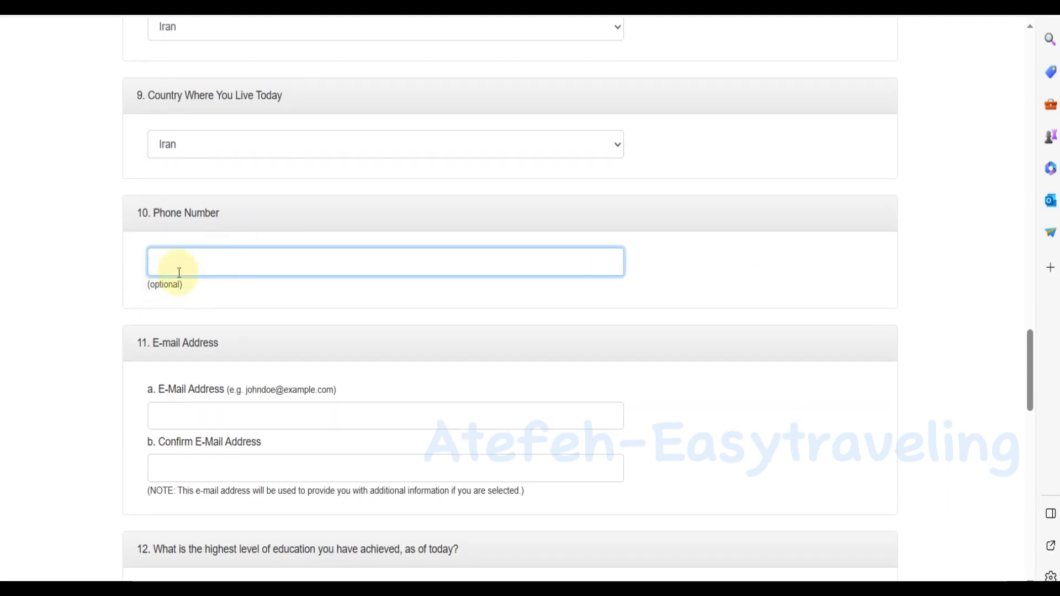
scroll(265, 348, down, 2)
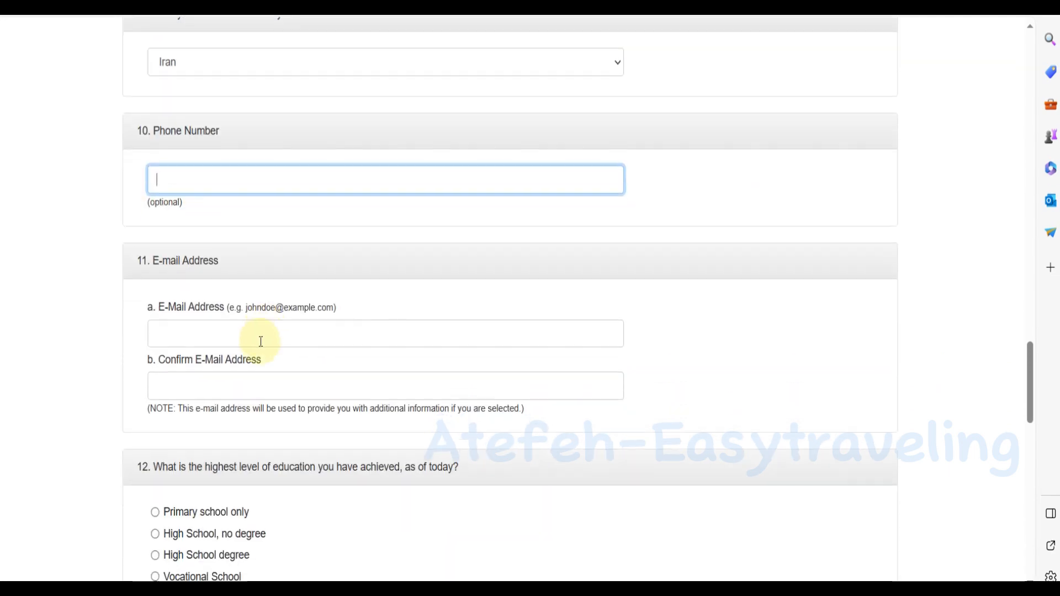
click(188, 329)
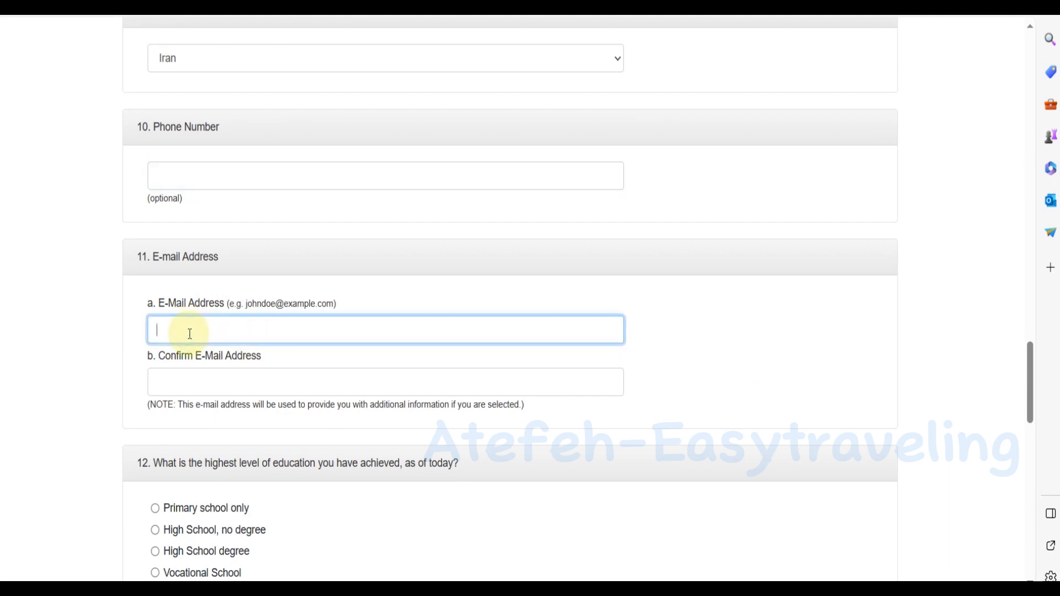
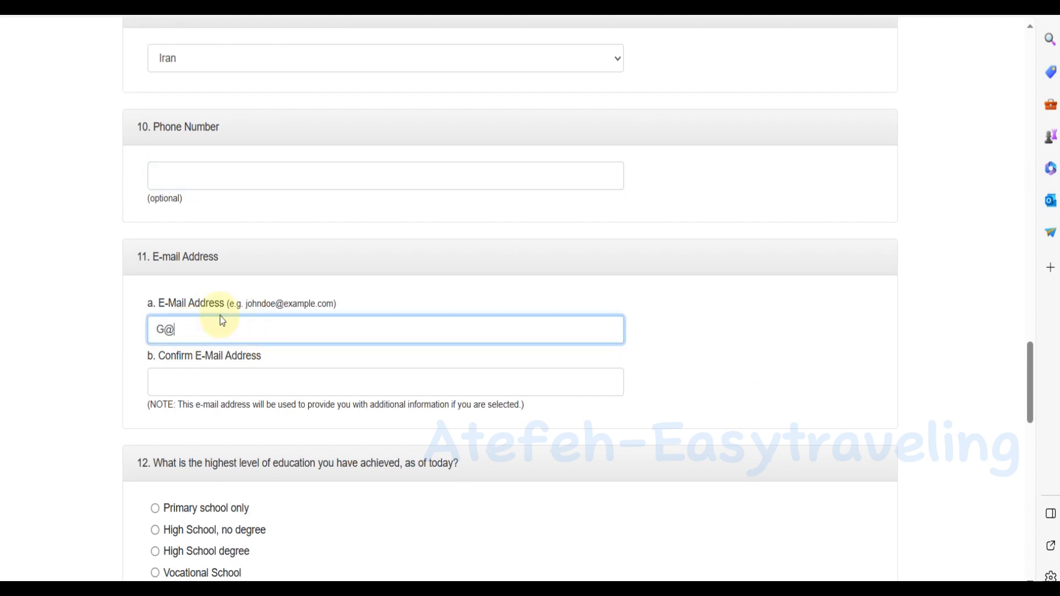
click(211, 377)
text(G)
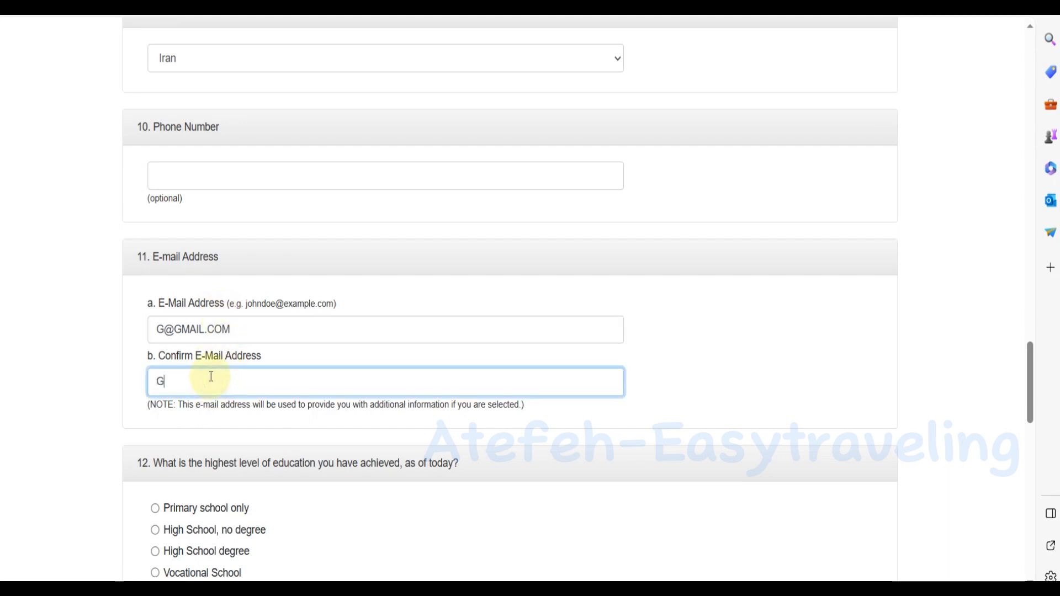
text(@GMAIL.COM)
scroll(222, 287, down, 5)
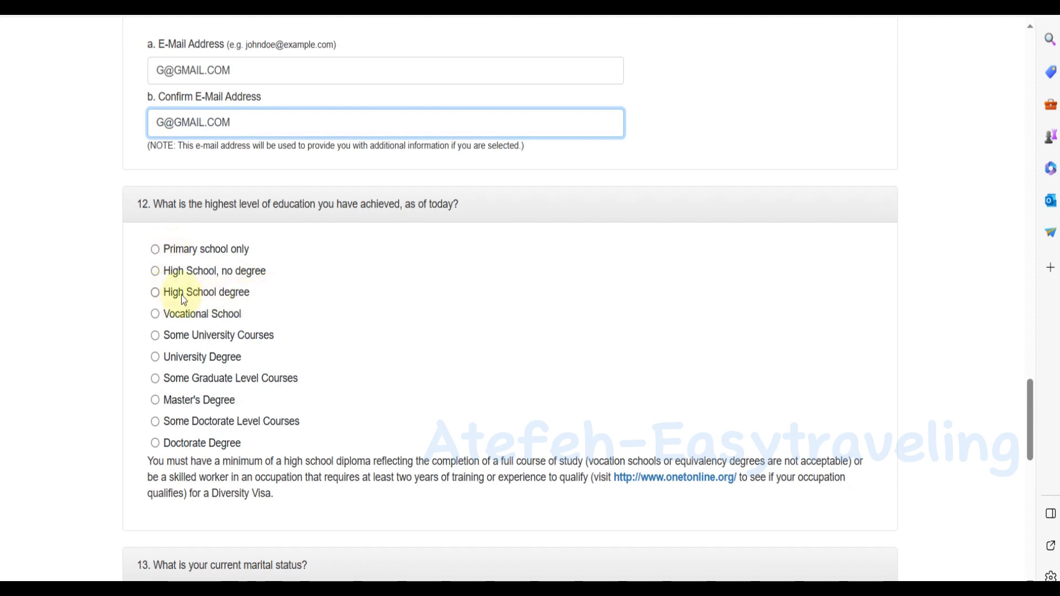
Select Master's Degree as the highest education level in question 12.
click(155, 293)
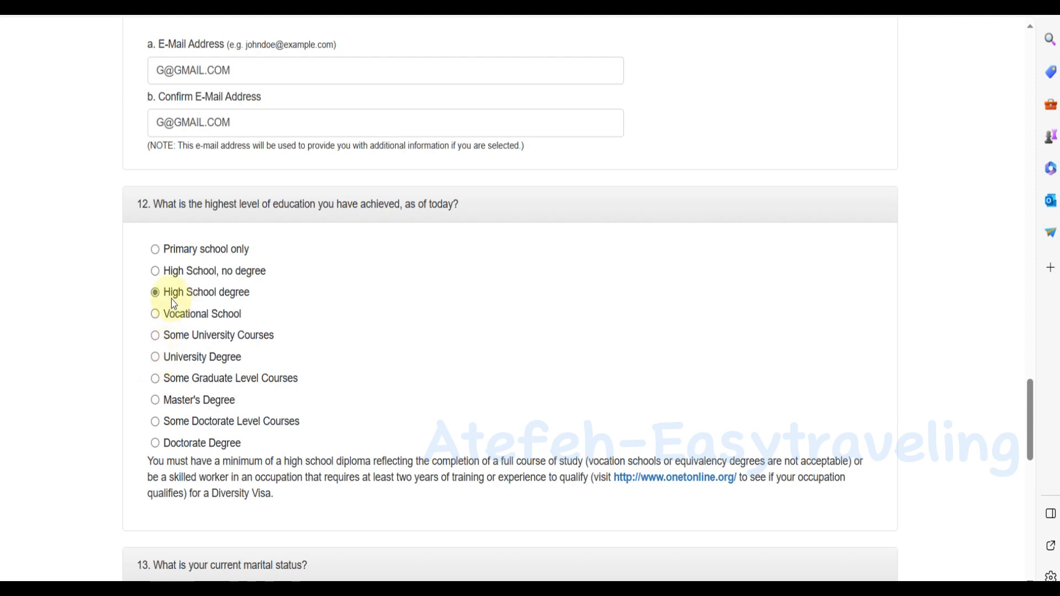
click(155, 359)
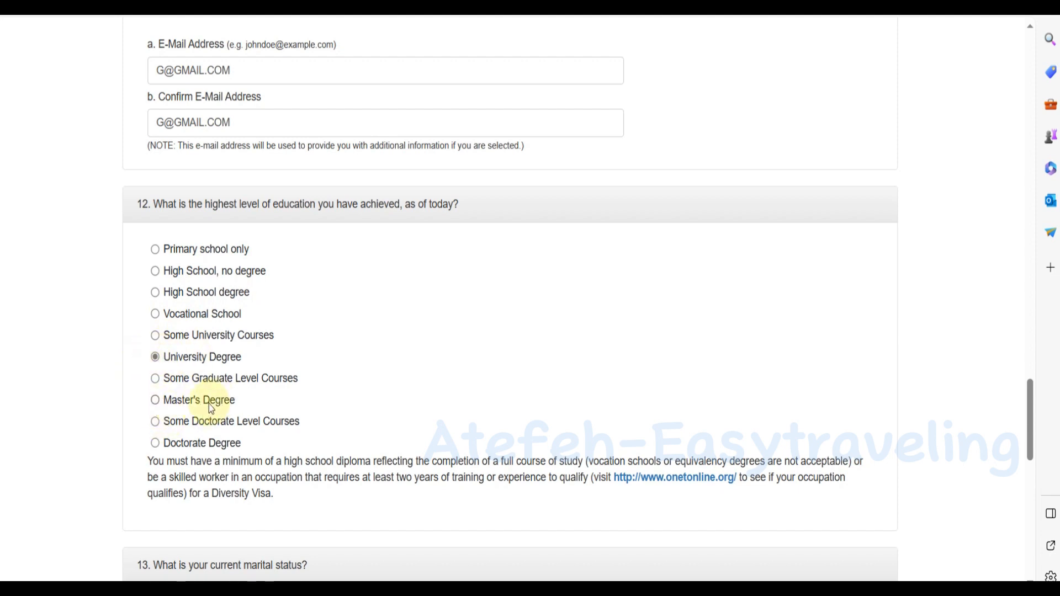
click(156, 444)
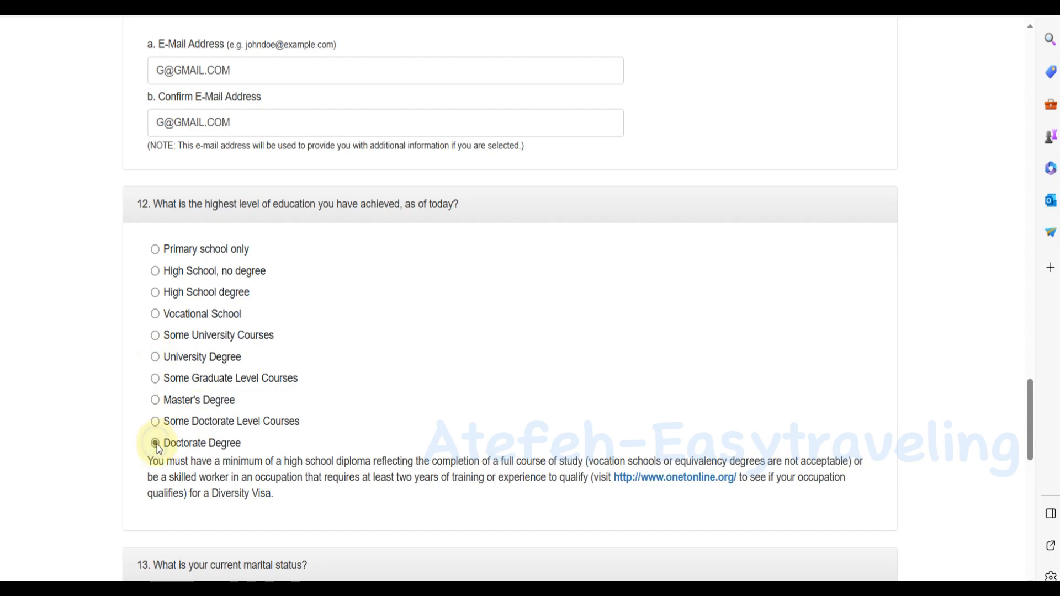
click(156, 399)
scroll(236, 381, down, 6)
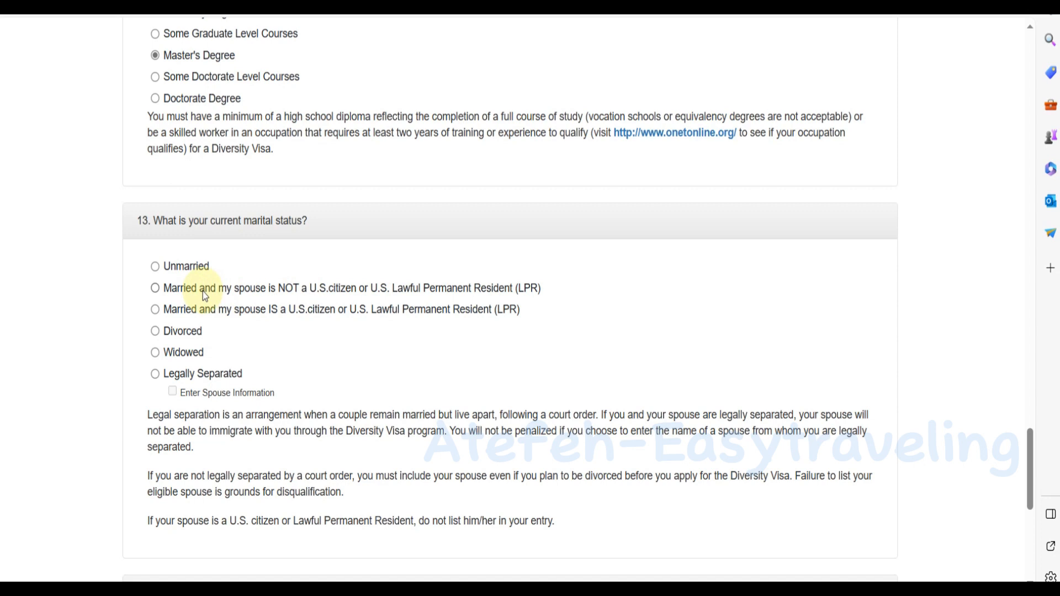
Mark married with a non-U.S.-citizen spouse, set children to 1, and continue past Part One.
click(155, 289)
scroll(152, 372, down, 5)
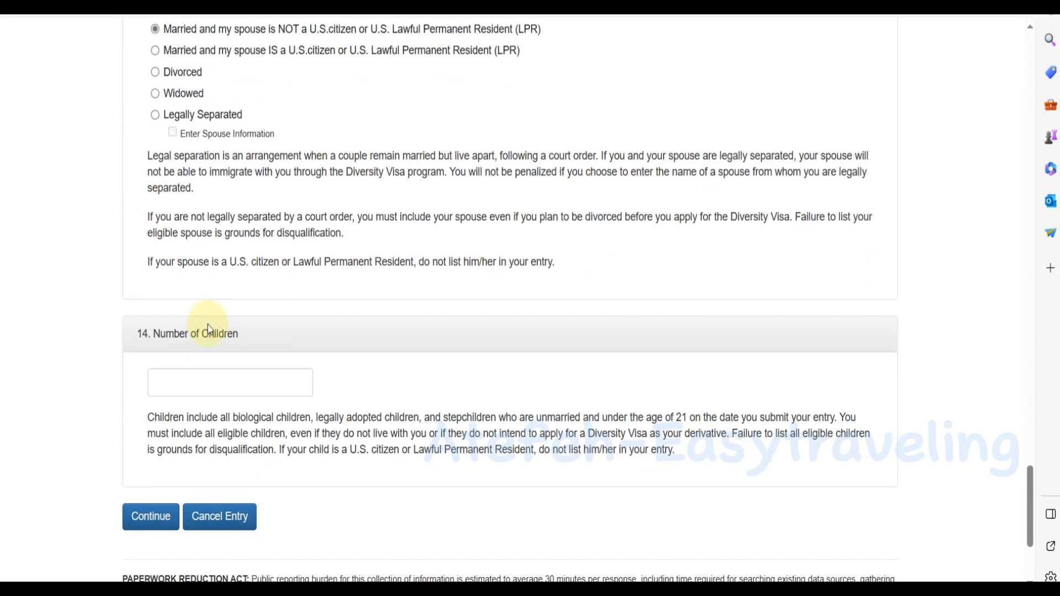
click(189, 380)
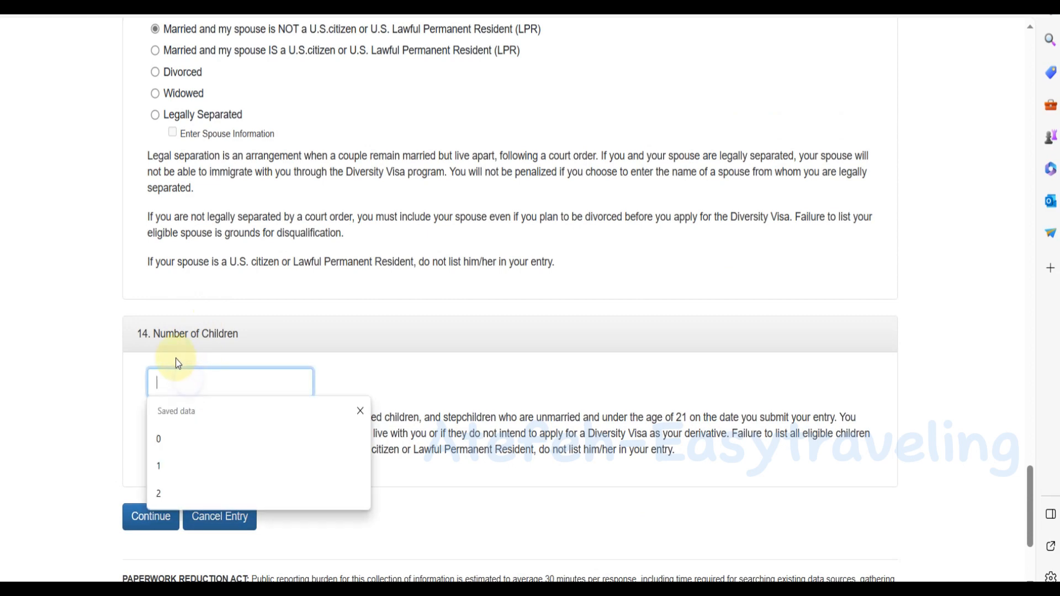
click(173, 465)
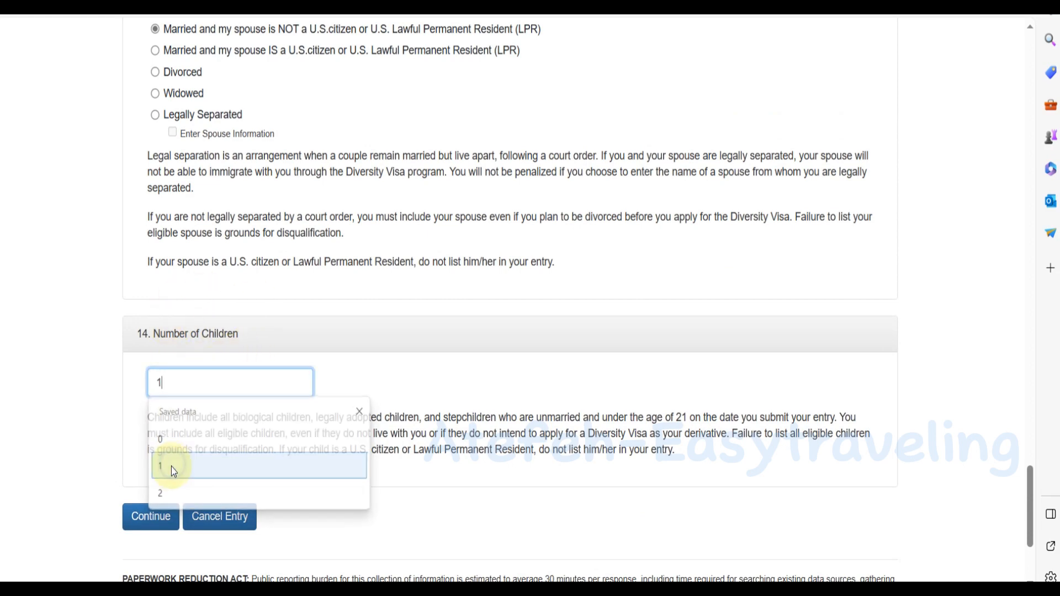
click(154, 522)
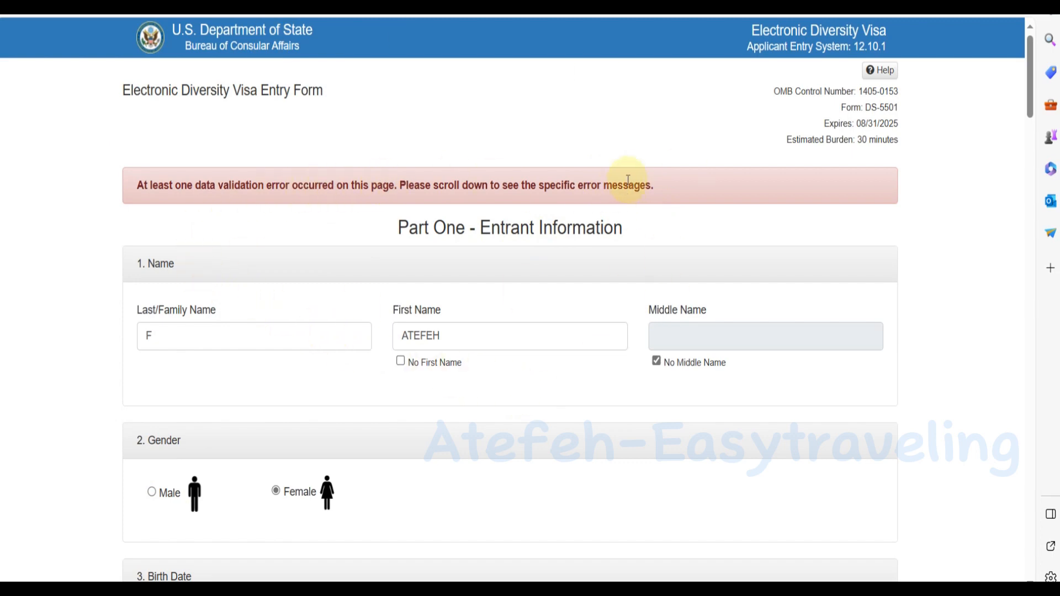
Cut the street address out of In Care Of and paste it into Address Line 1.
scroll(355, 315, down, 14)
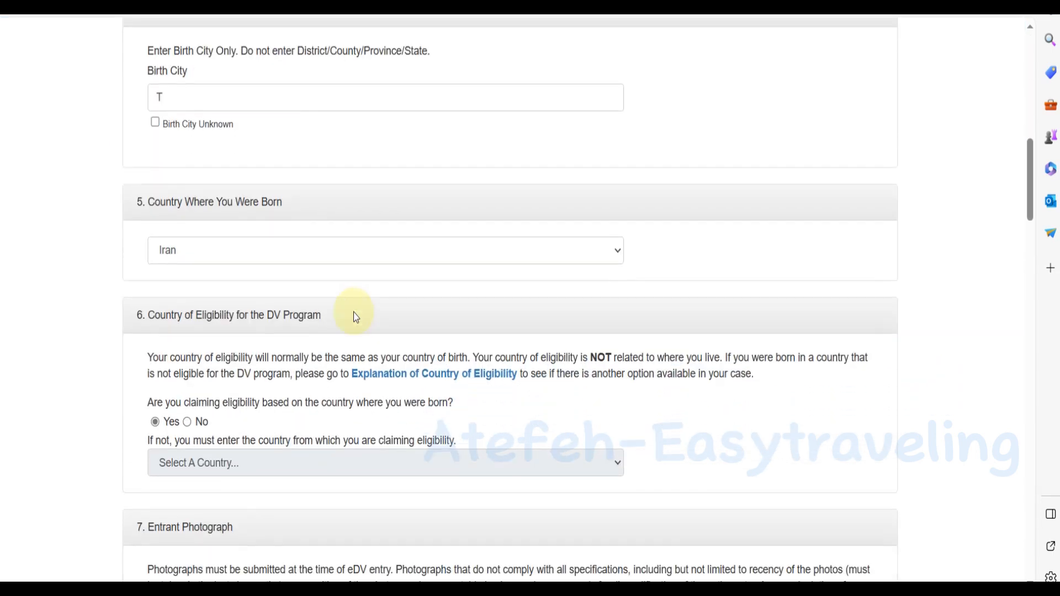
scroll(353, 312, down, 15)
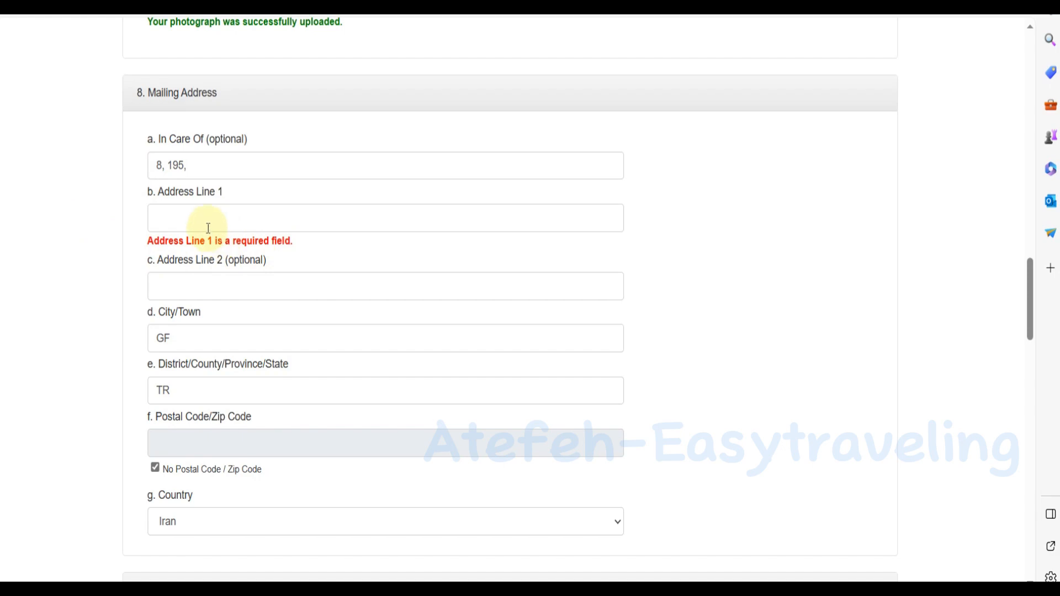
drag(193, 165, 105, 175)
key(ctrl+c)
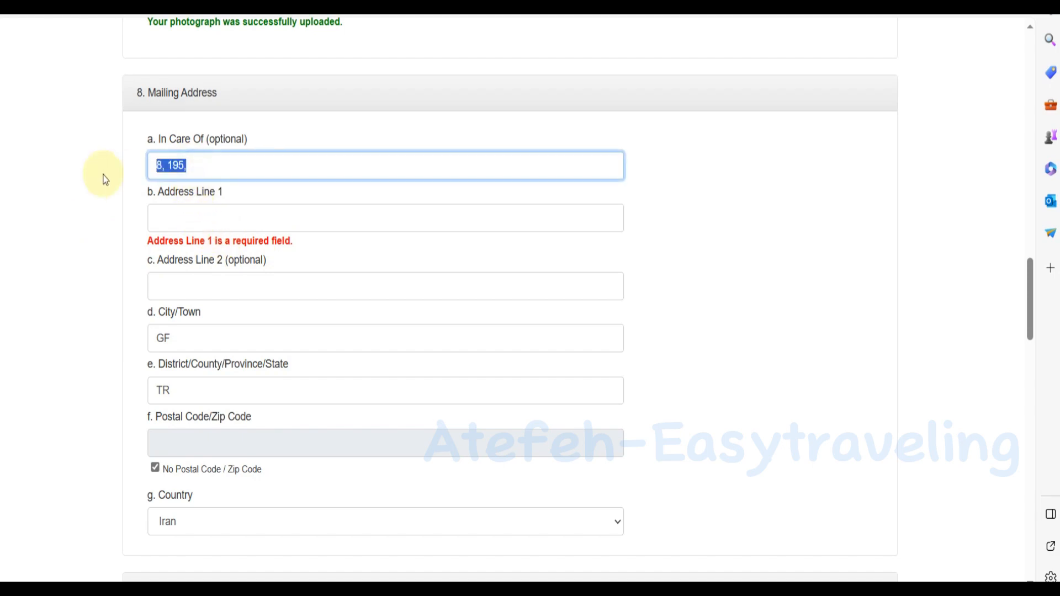
key(BackSpace)
click(176, 215)
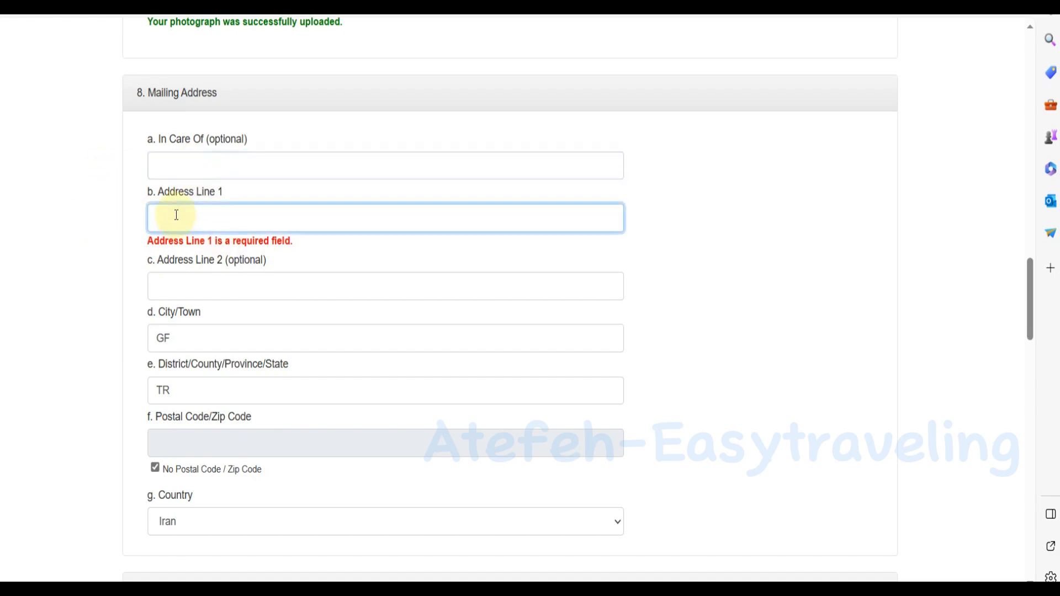
key(ctrl+v)
scroll(268, 265, down, 3)
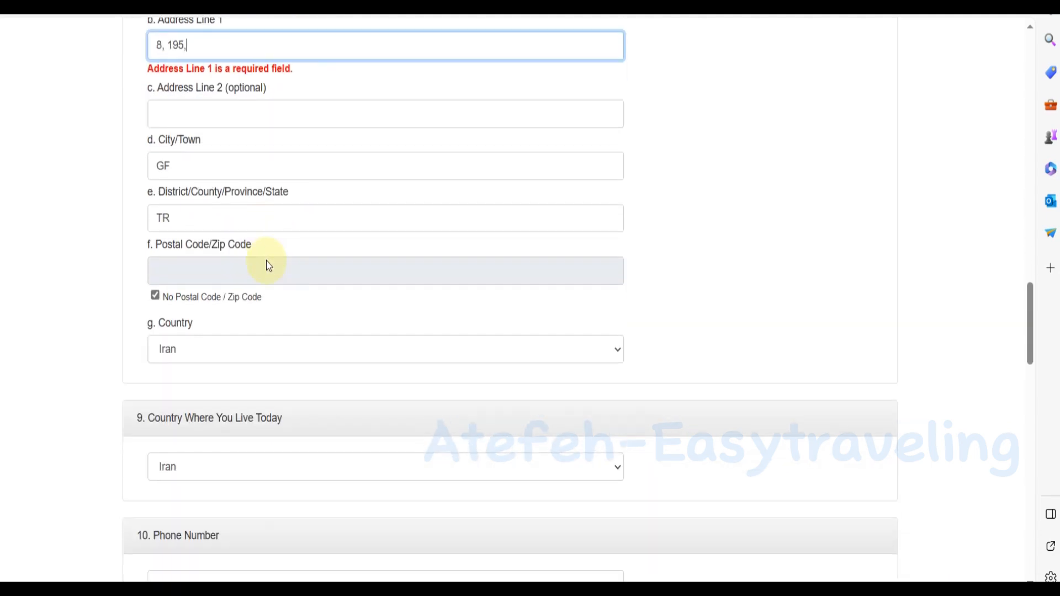
scroll(266, 260, down, 15)
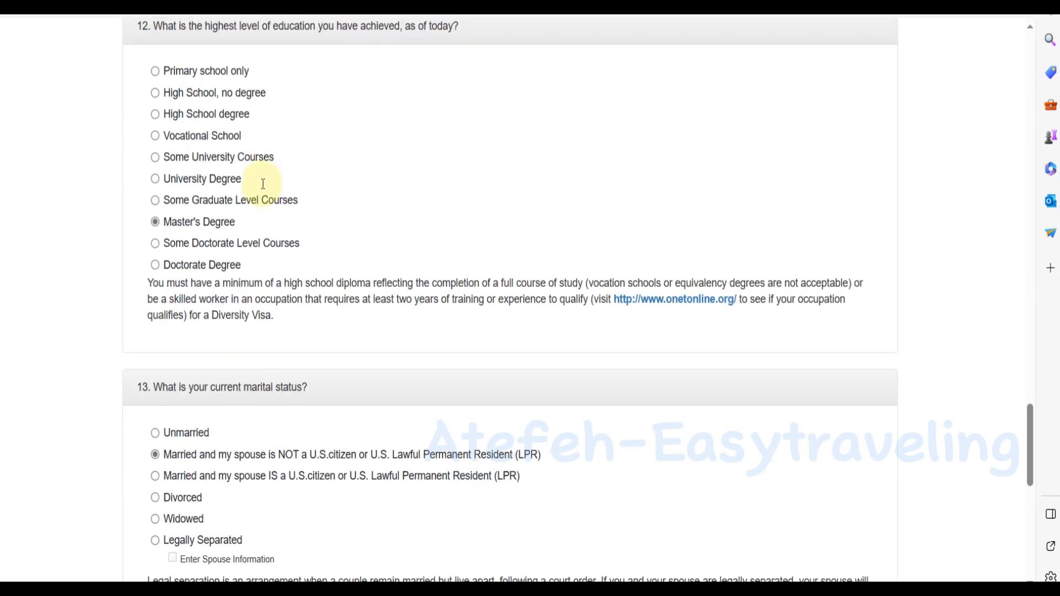
scroll(264, 185, down, 10)
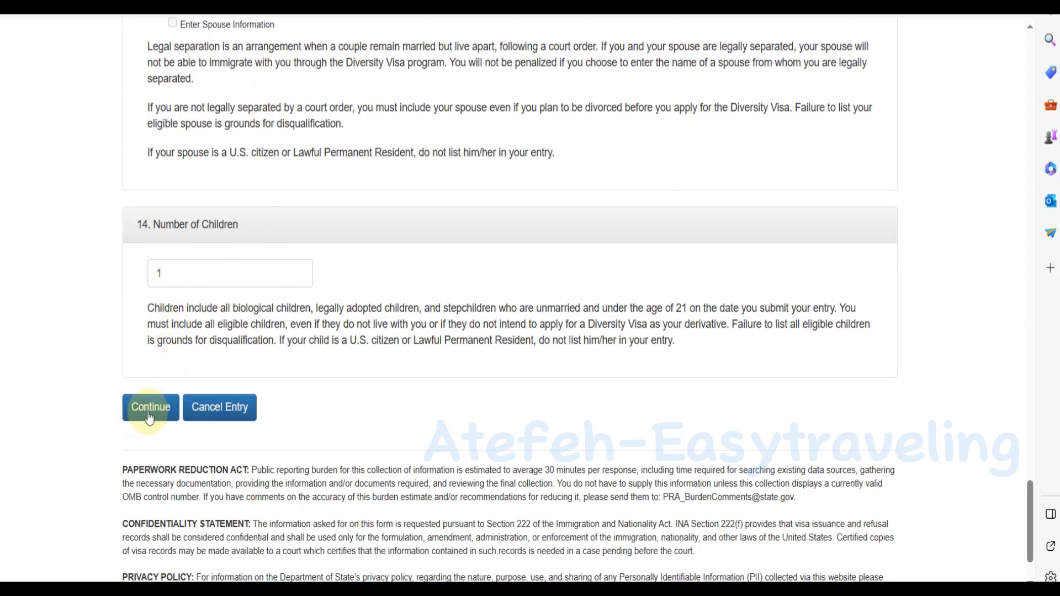
Continue from the corrected Part One to the Part Two – Derivatives page.
click(149, 417)
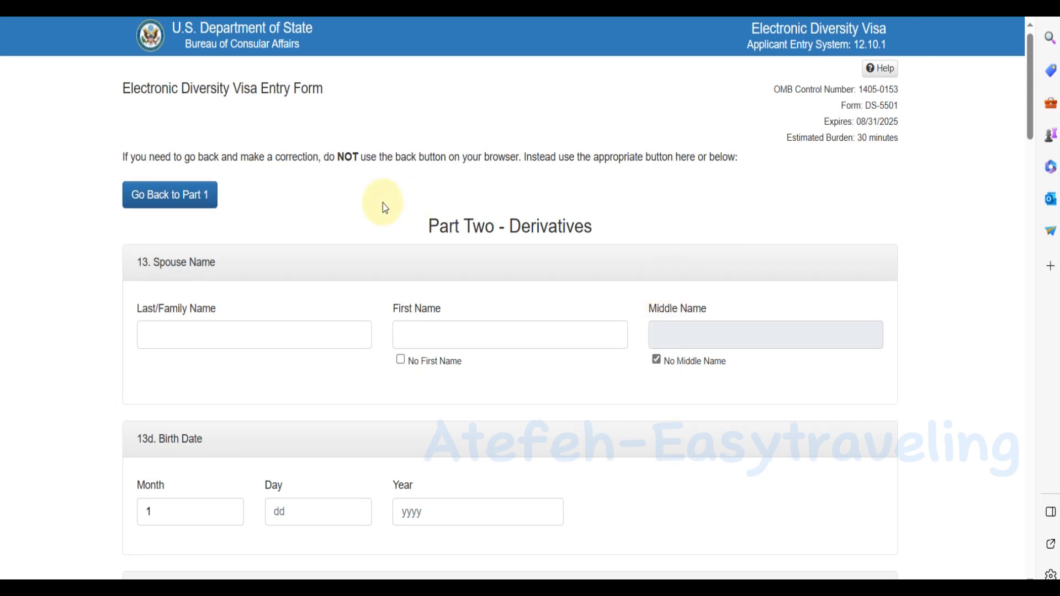
Enter the spouse's last and first names, leaving No Middle Name checked.
click(217, 326)
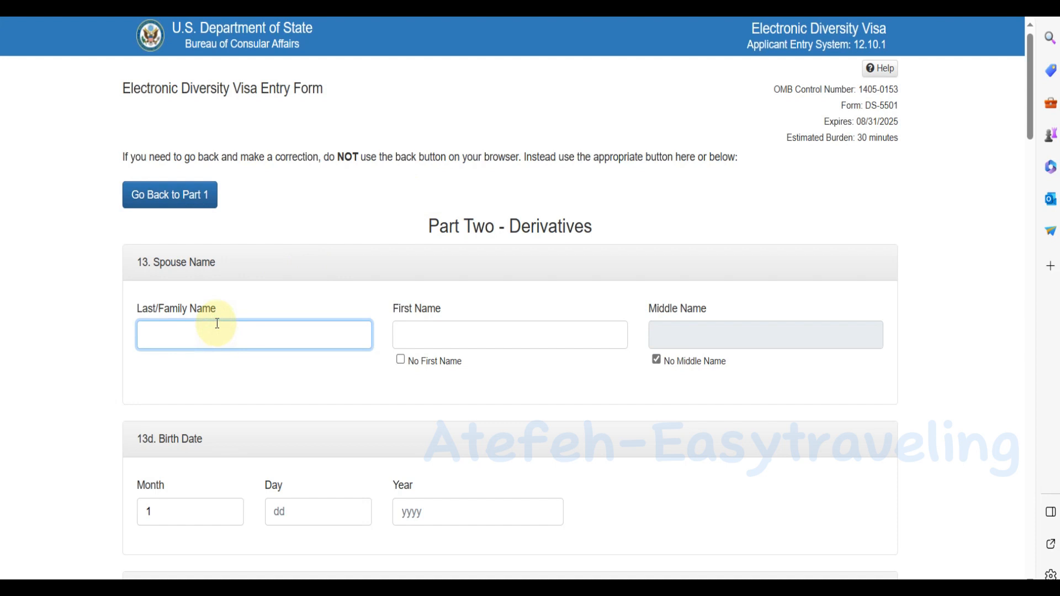
text(F)
click(451, 333)
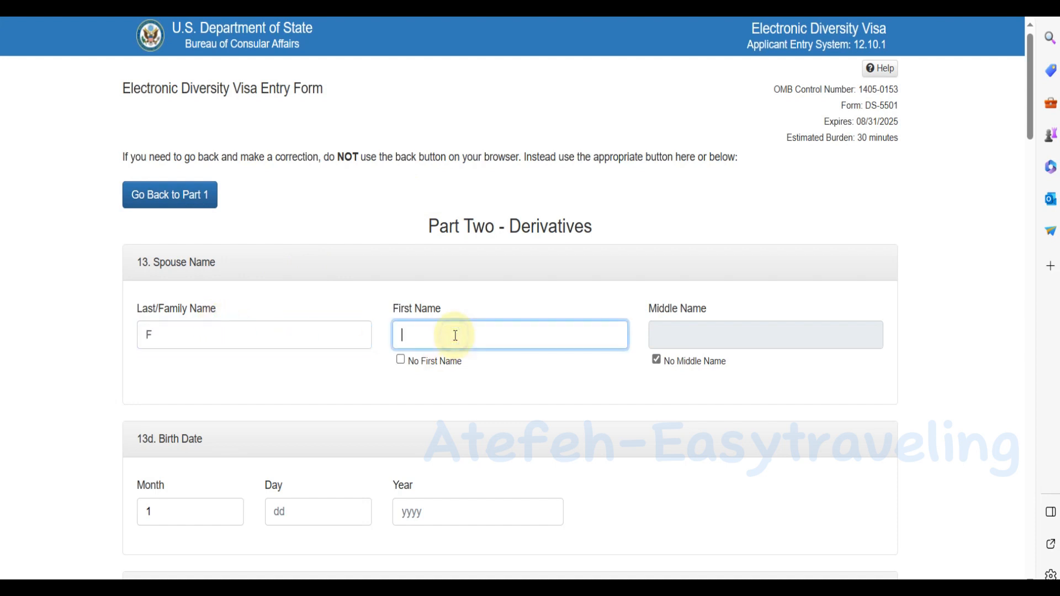
text(H)
click(657, 360)
click(657, 360)
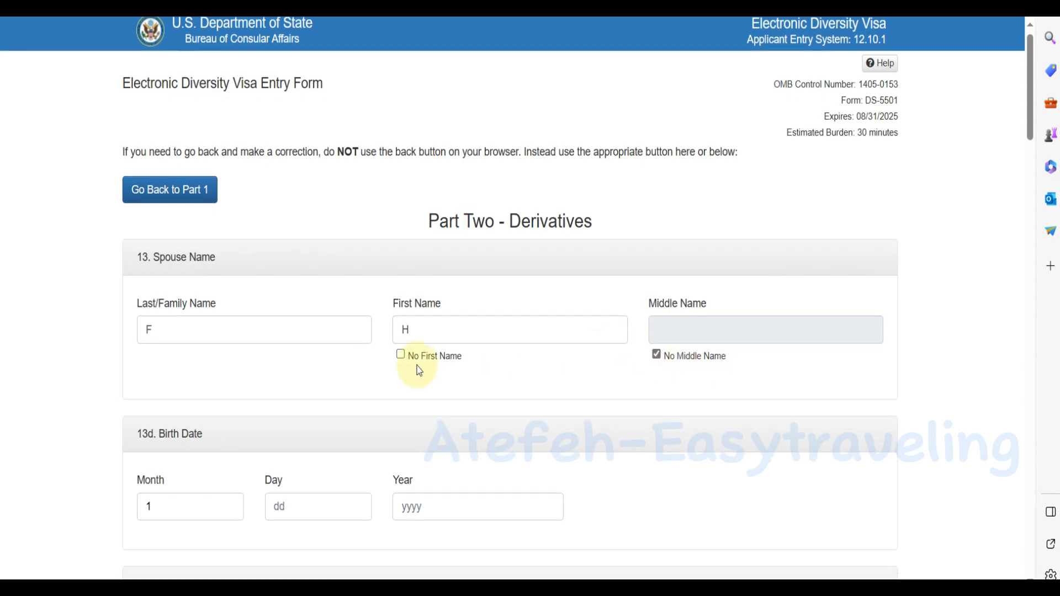
scroll(157, 339, down, 3)
double_click(159, 338)
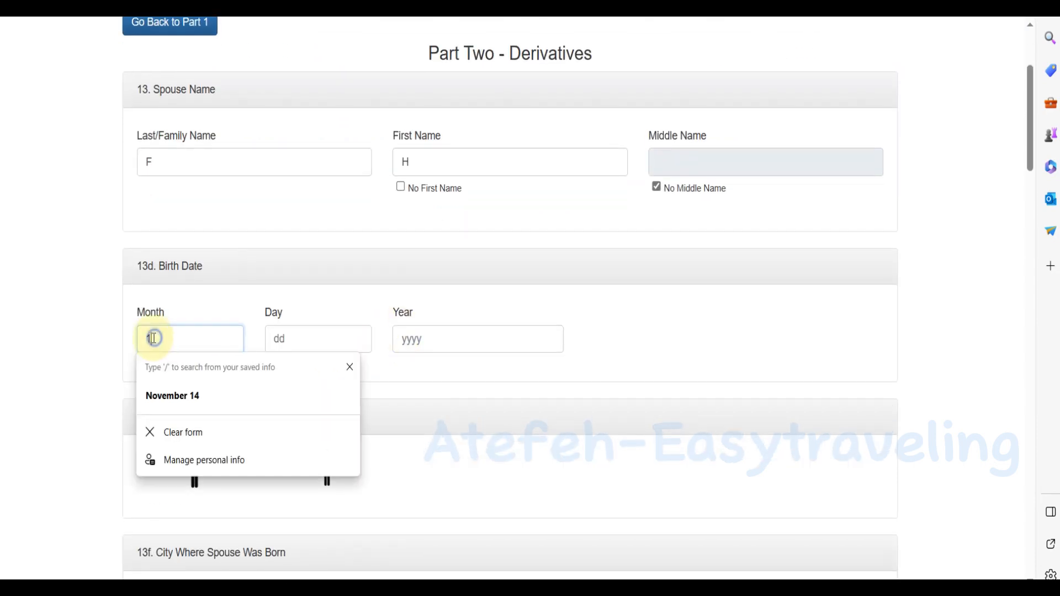
text(11)
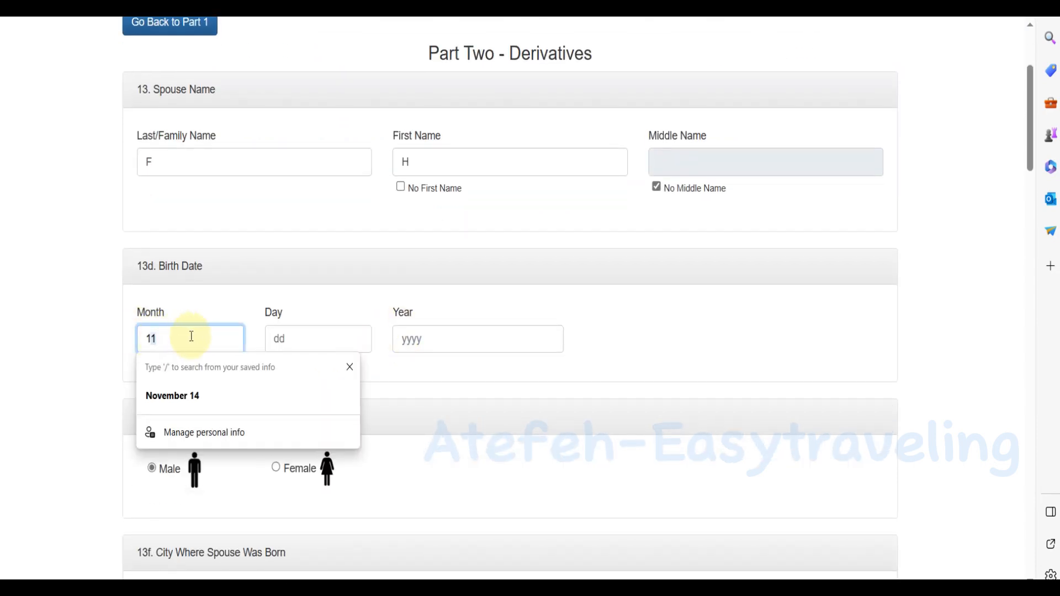
click(296, 338)
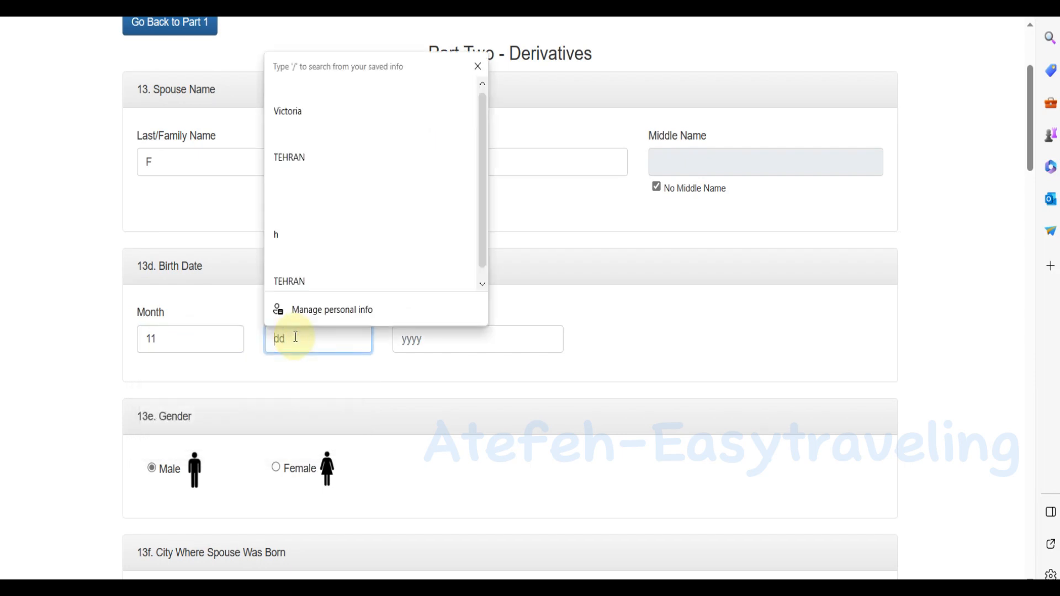
text(20)
click(409, 337)
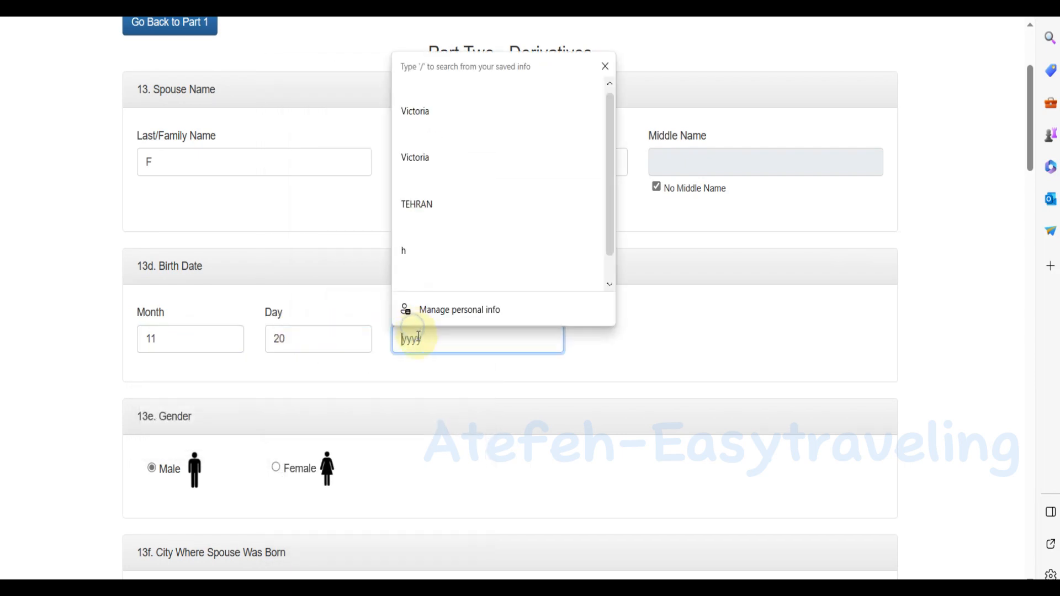
text(1958)
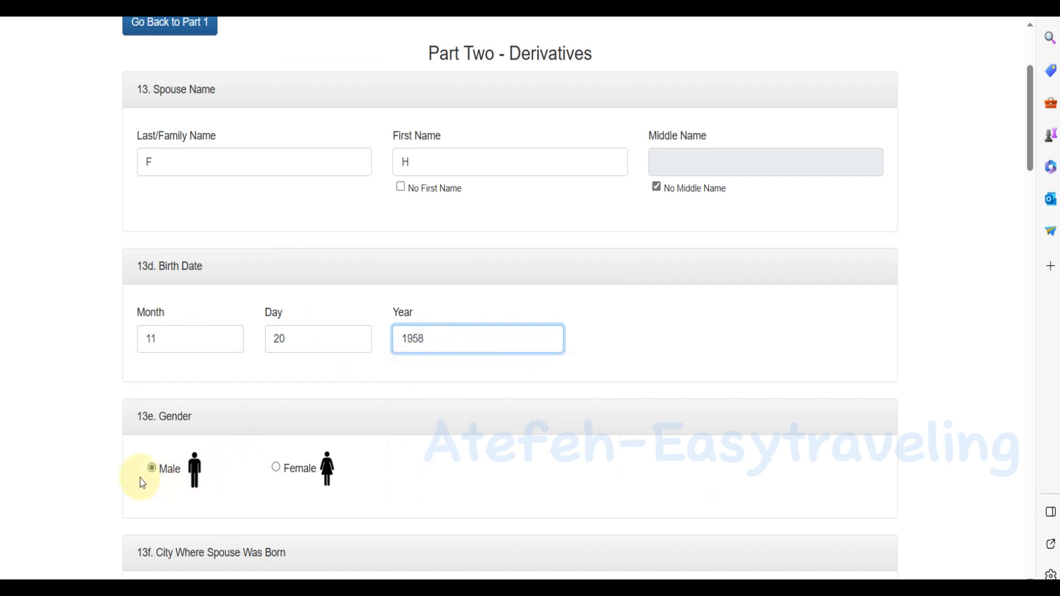
Type the spouse's birth city and attach aty.jpg as the spouse's photo.
scroll(143, 483, down, 2)
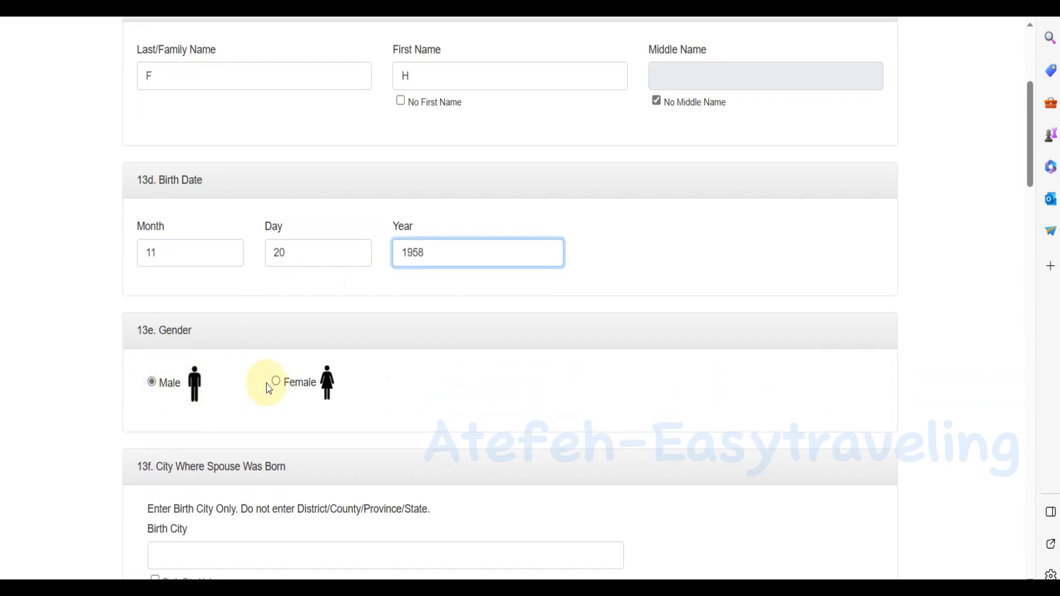
scroll(175, 380, down, 3)
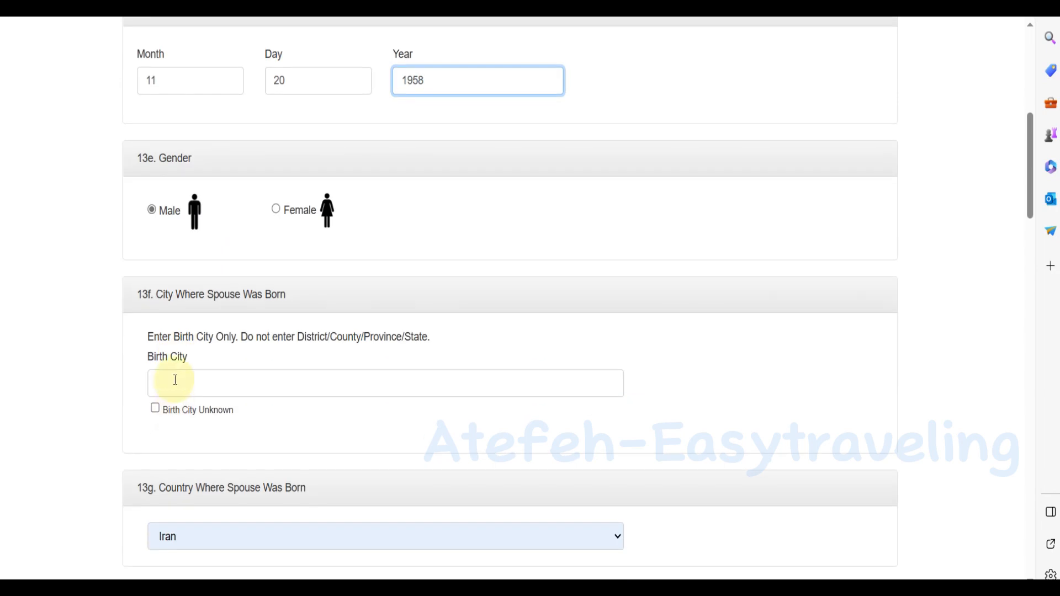
click(175, 380)
text(T)
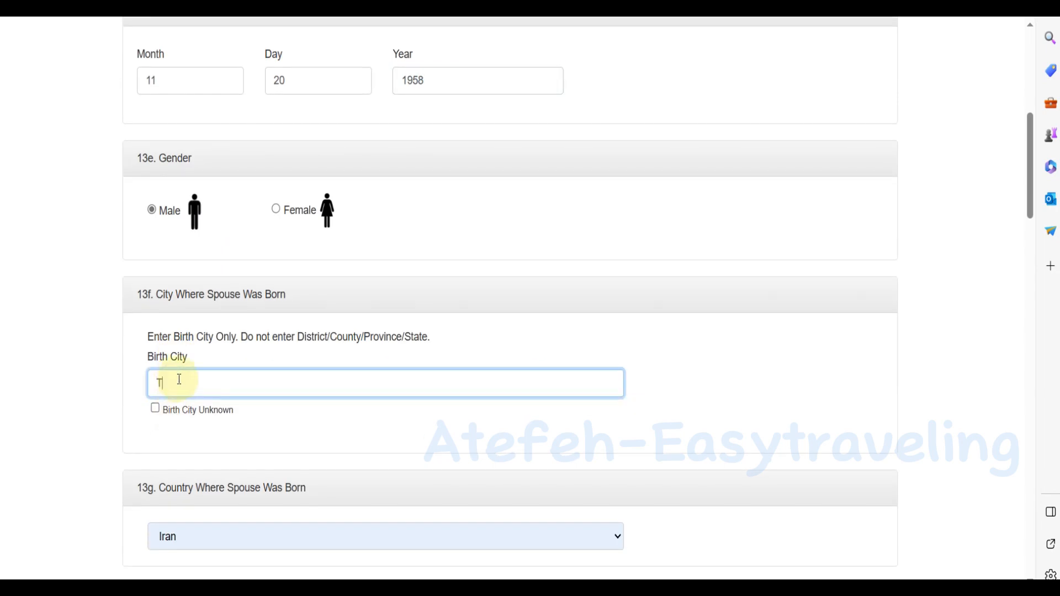
scroll(194, 380, down, 3)
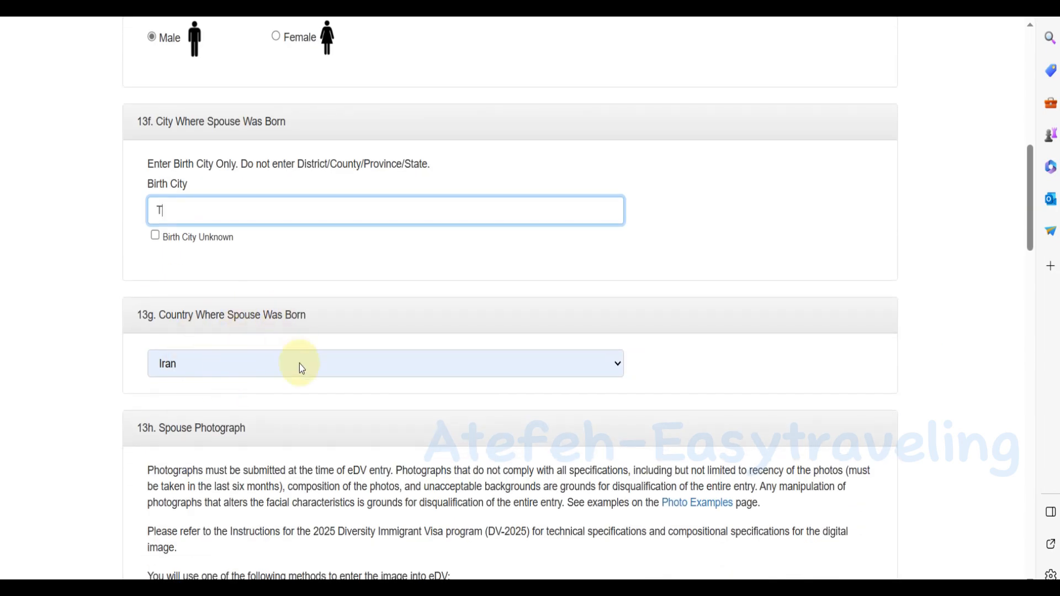
scroll(276, 366, down, 3)
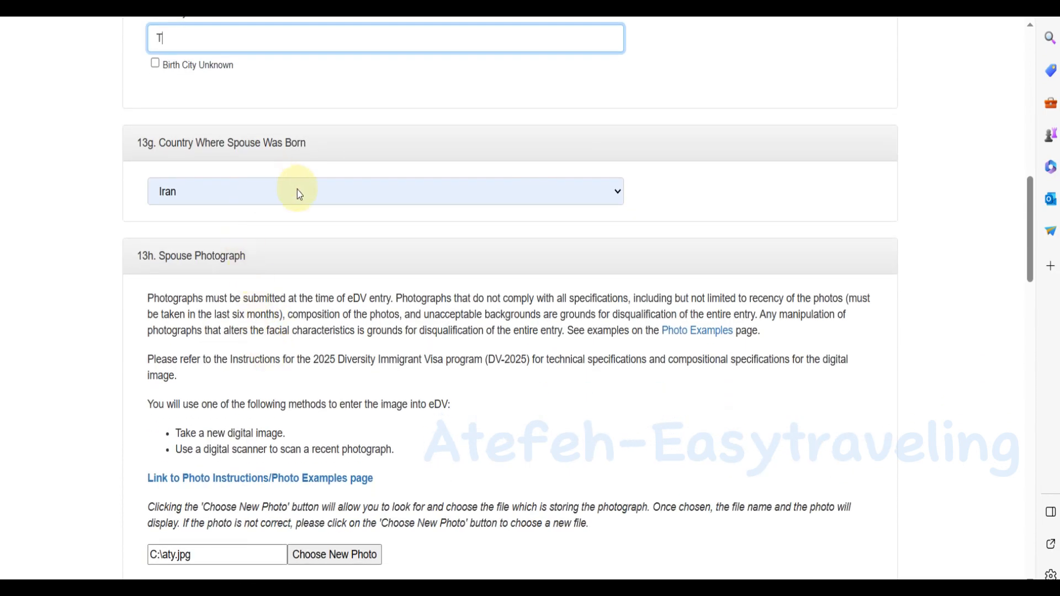
scroll(303, 216, down, 3)
click(335, 383)
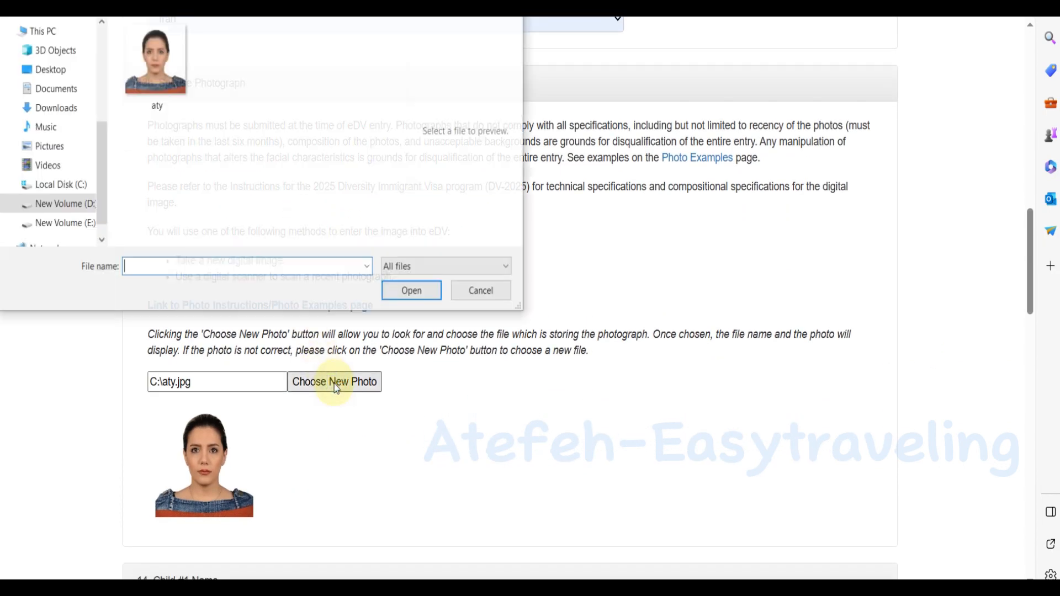
click(156, 61)
click(406, 298)
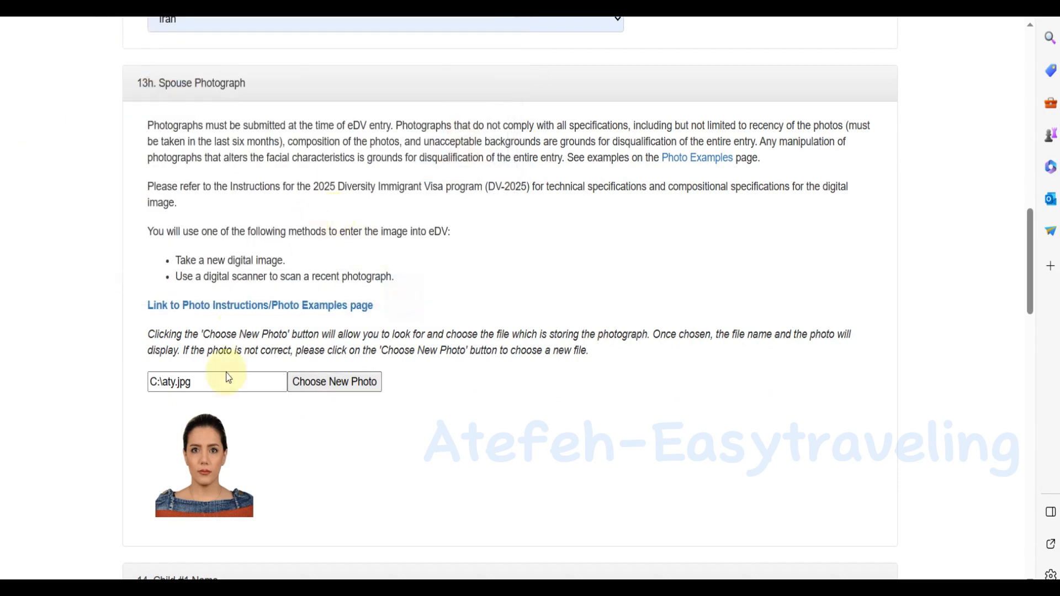
scroll(287, 372, down, 5)
Enter Child #1's last and first names and tick No Middle Name.
scroll(197, 364, down, 3)
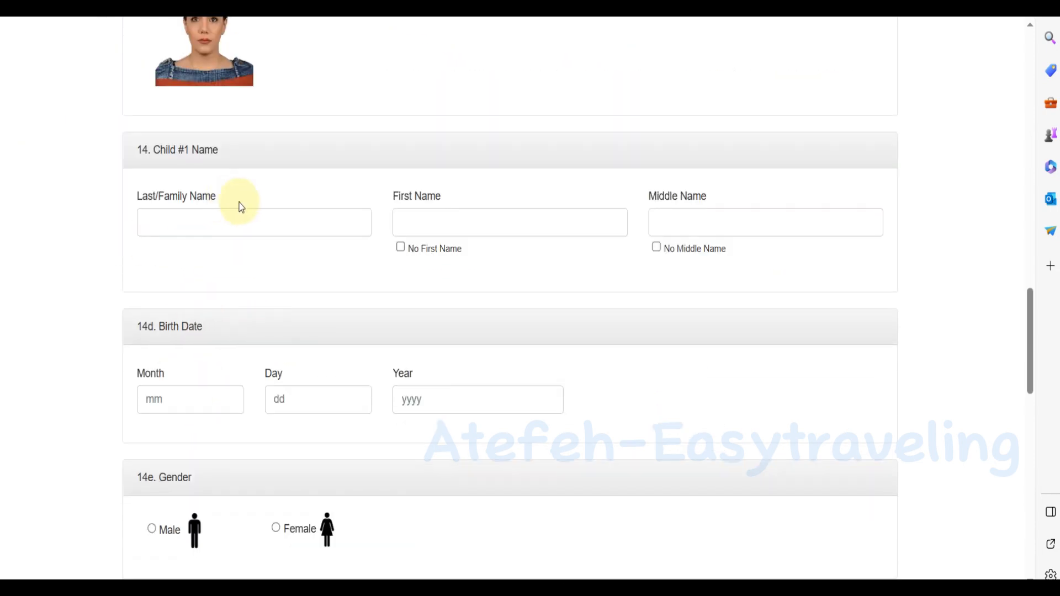
click(231, 219)
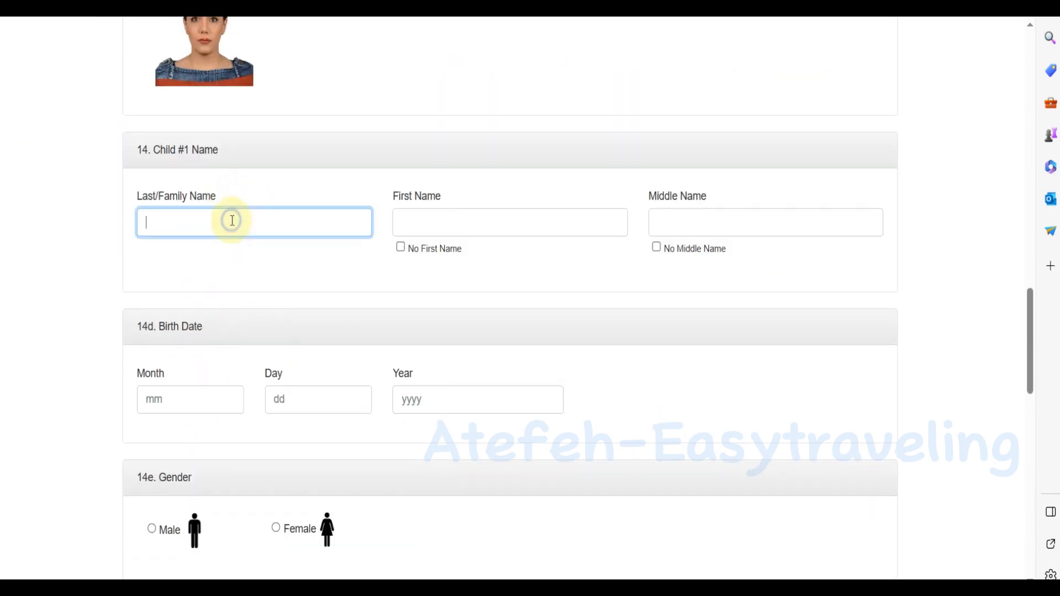
scroll(231, 220, down, 2)
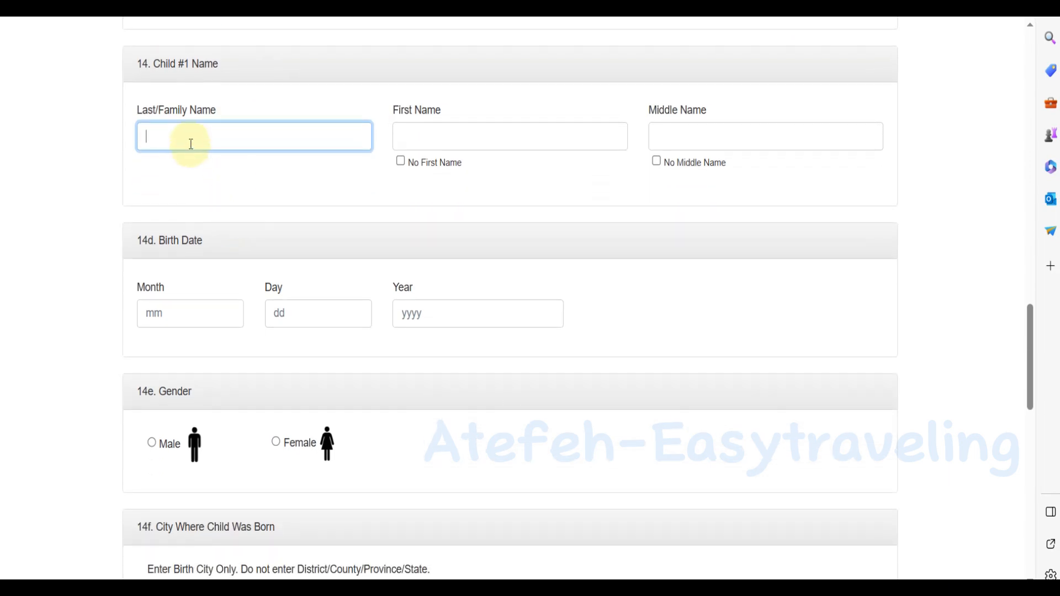
text(F)
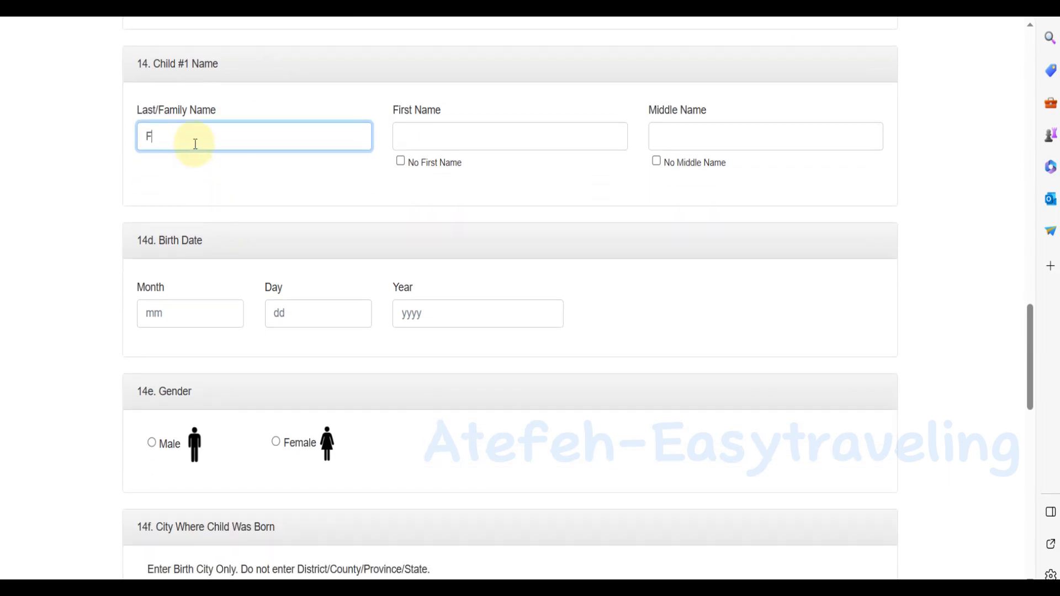
click(464, 139)
text(G)
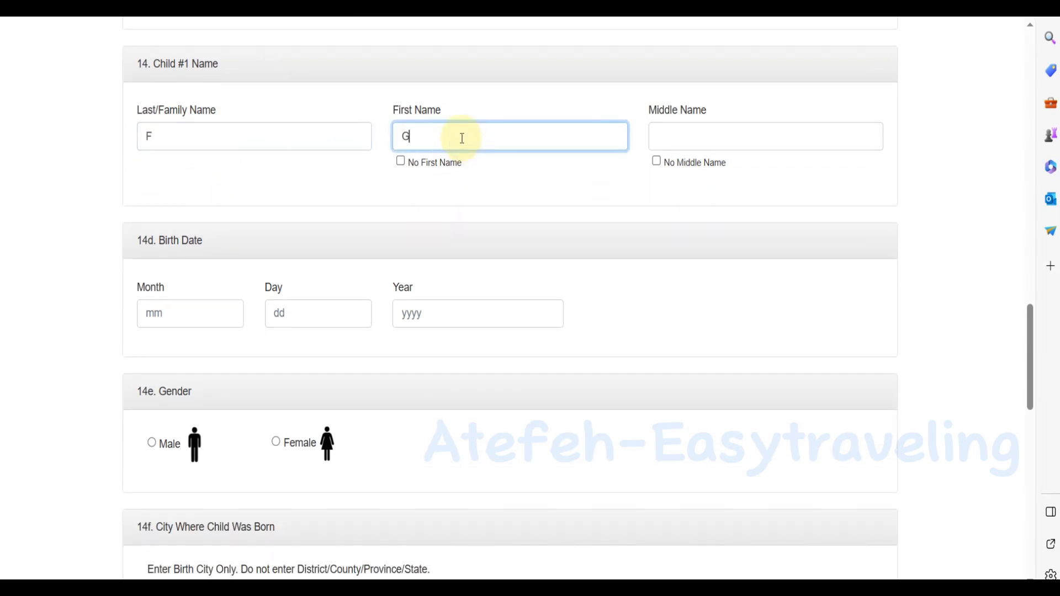
click(657, 161)
click(183, 305)
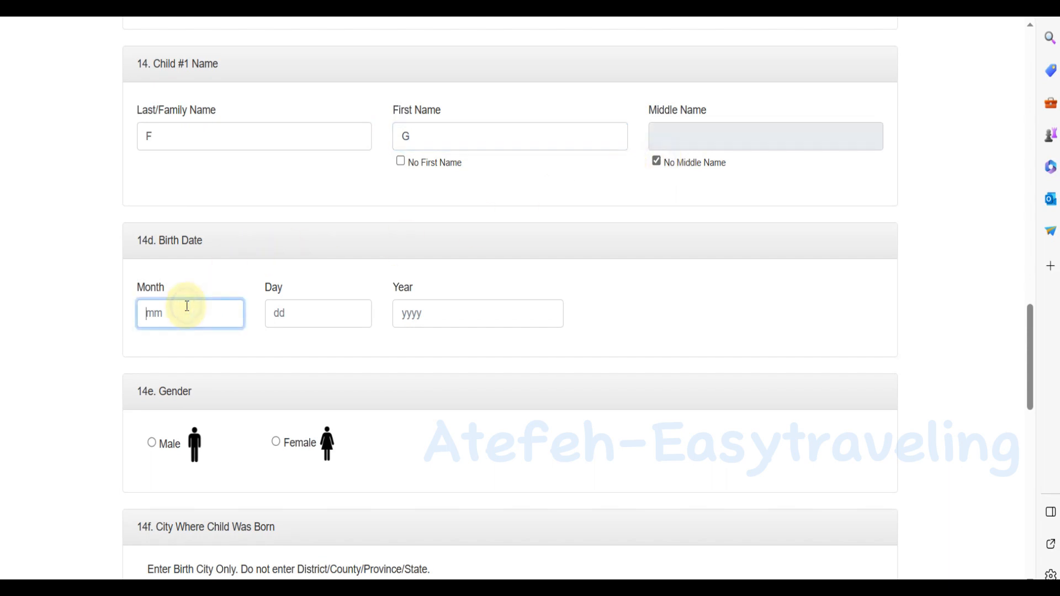
text(02)
click(309, 310)
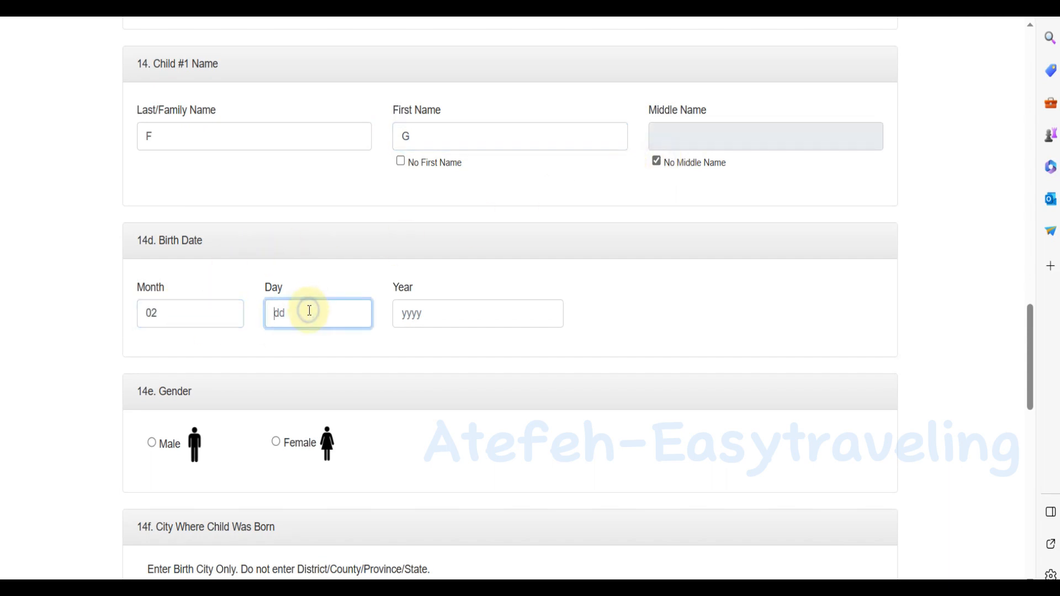
text(11)
click(435, 315)
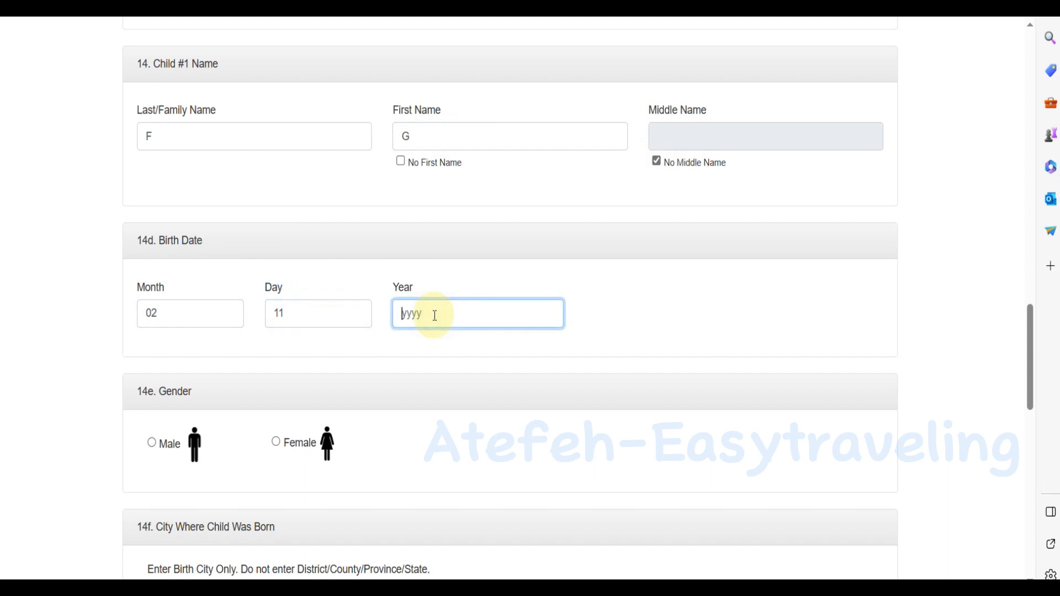
text(2002)
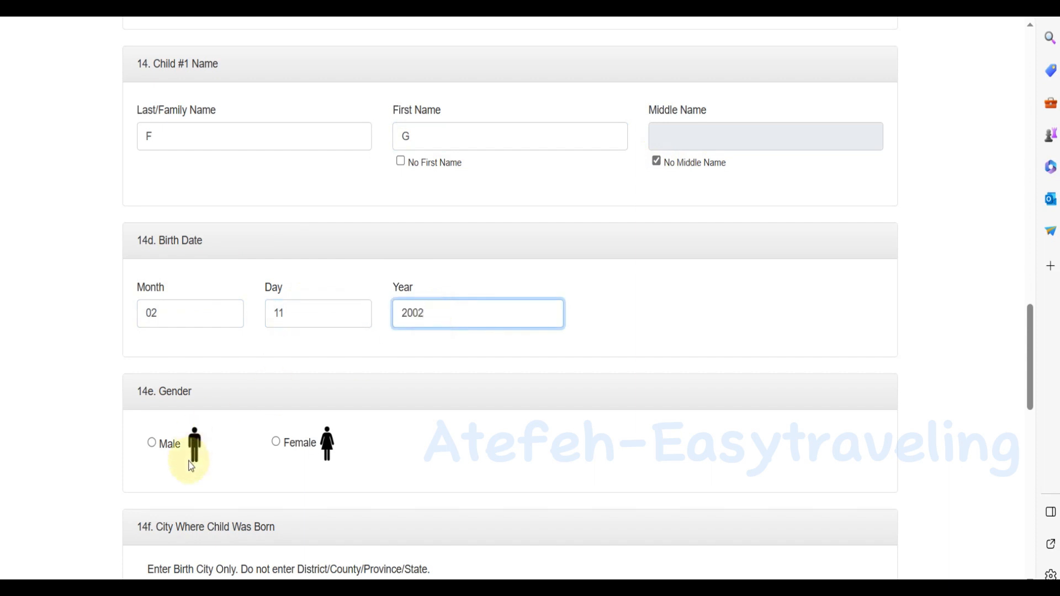
scroll(285, 433, down, 2)
click(276, 359)
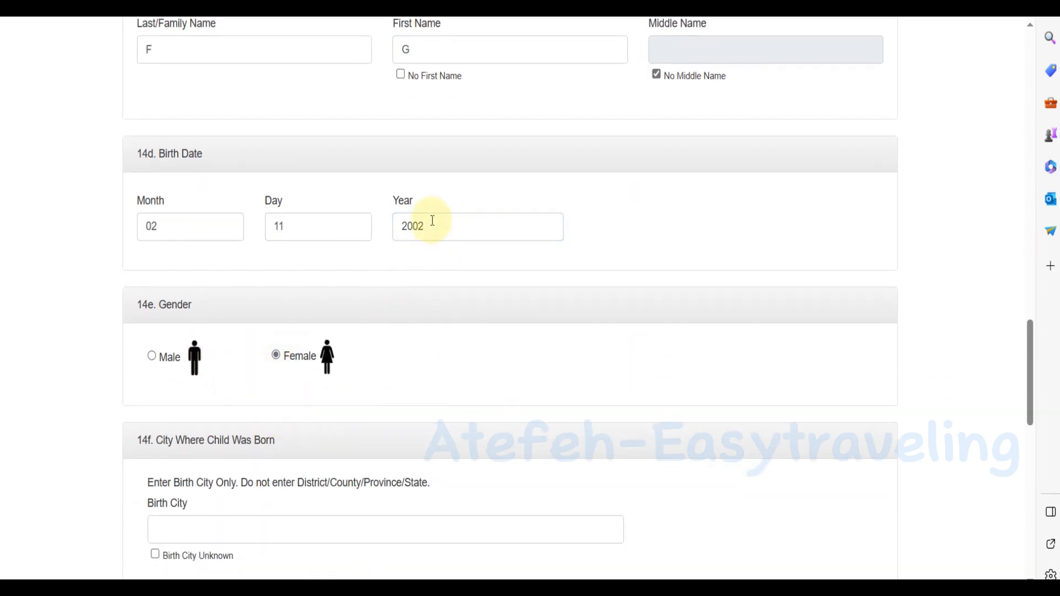
Correct the child's birth year field so it reads 2002.
drag(427, 231, 396, 228)
text(19)
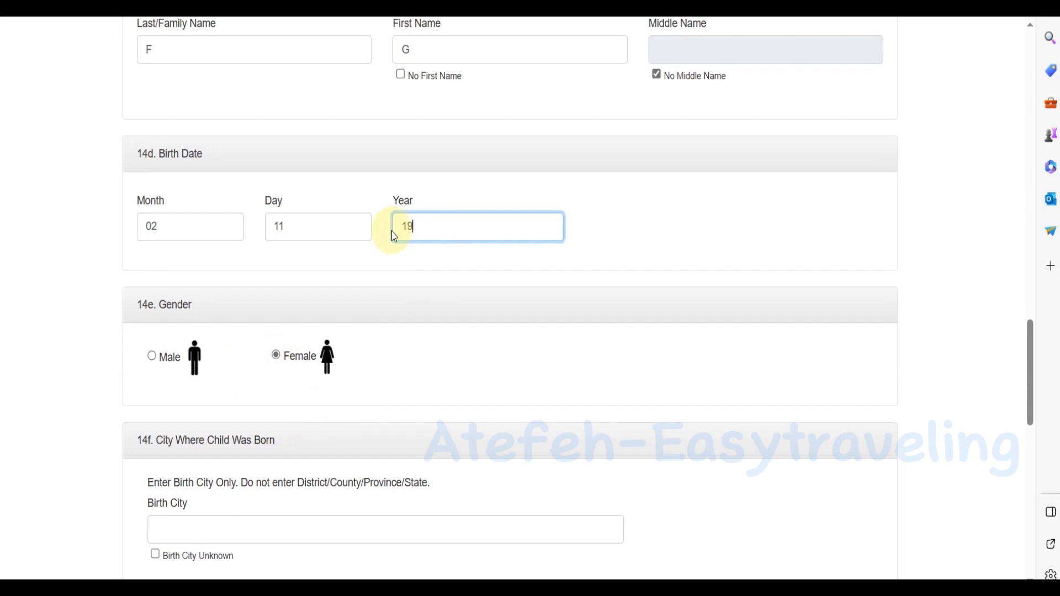
text(85)
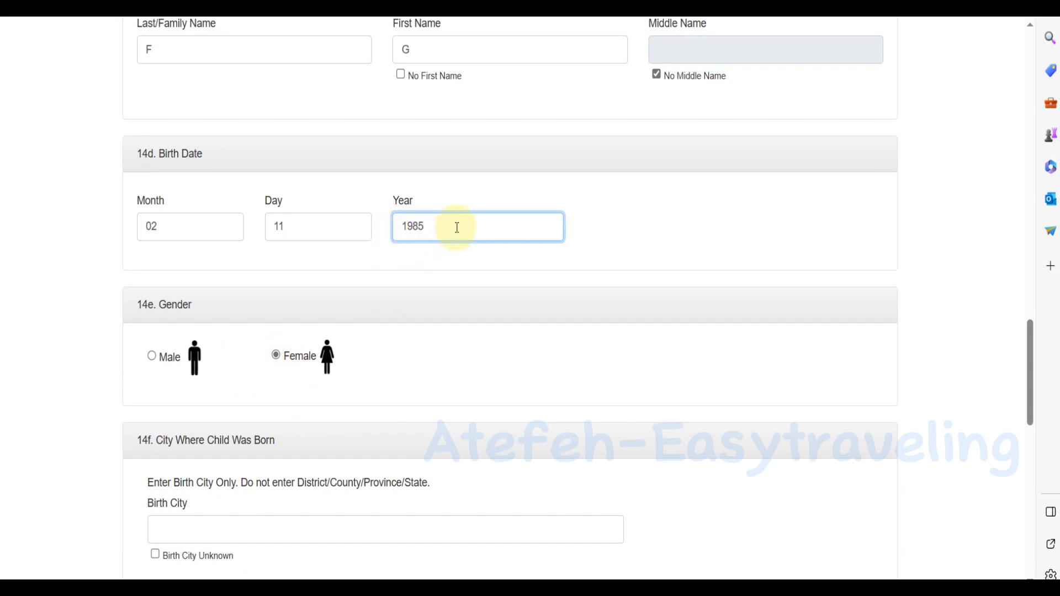
click(317, 232)
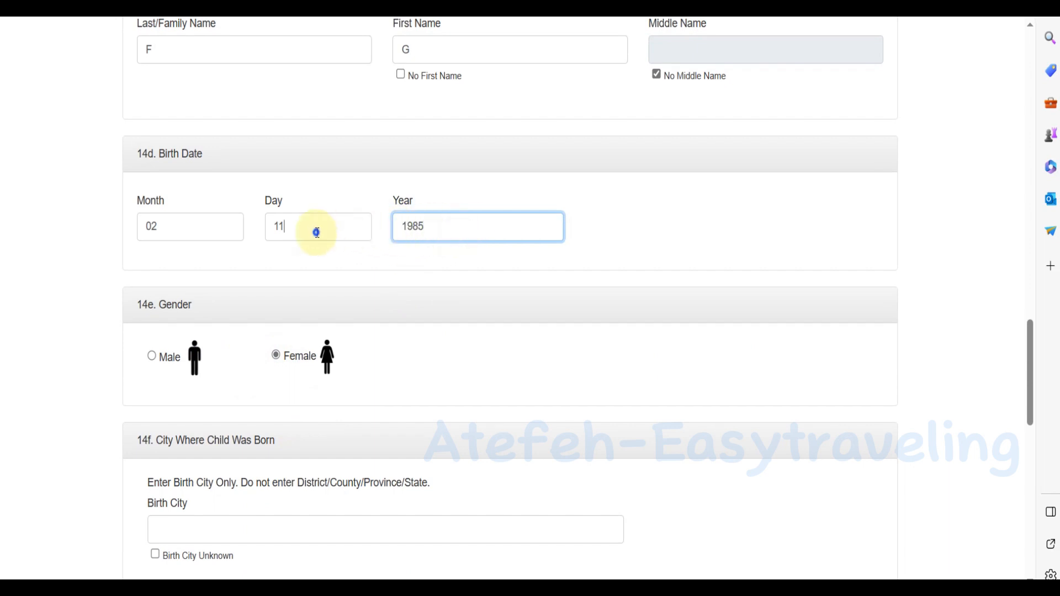
double_click(425, 229)
text(200)
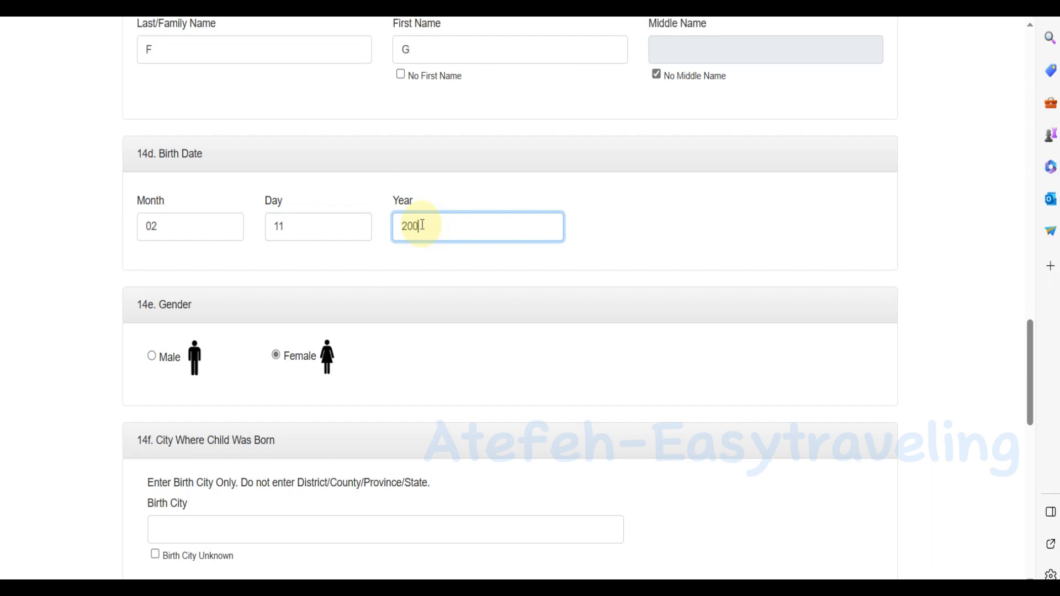
text(2)
scroll(423, 231, down, 5)
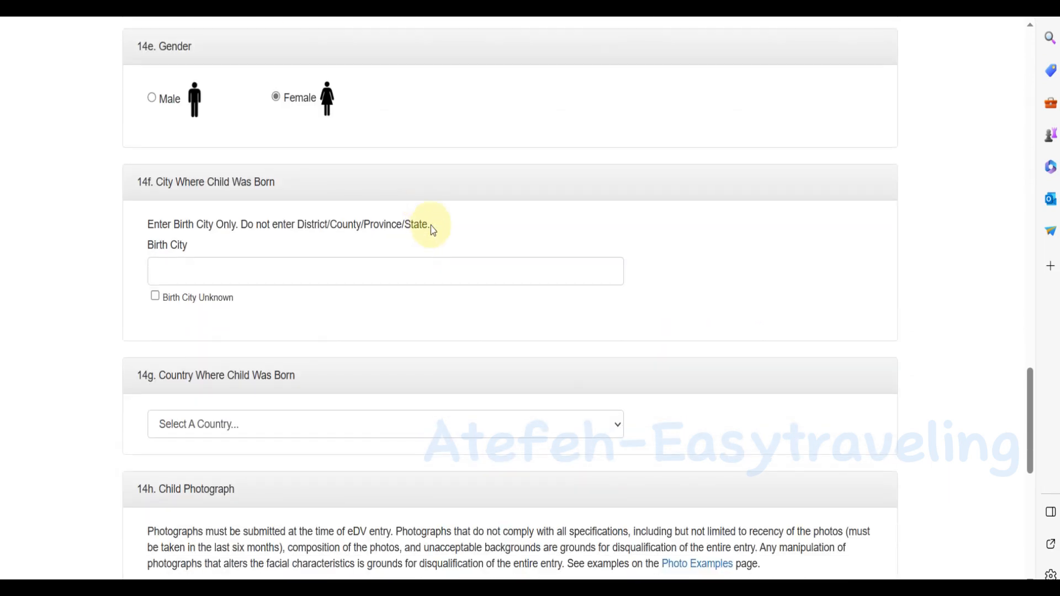
Type the child's birth city and choose Iran as birth country.
click(219, 273)
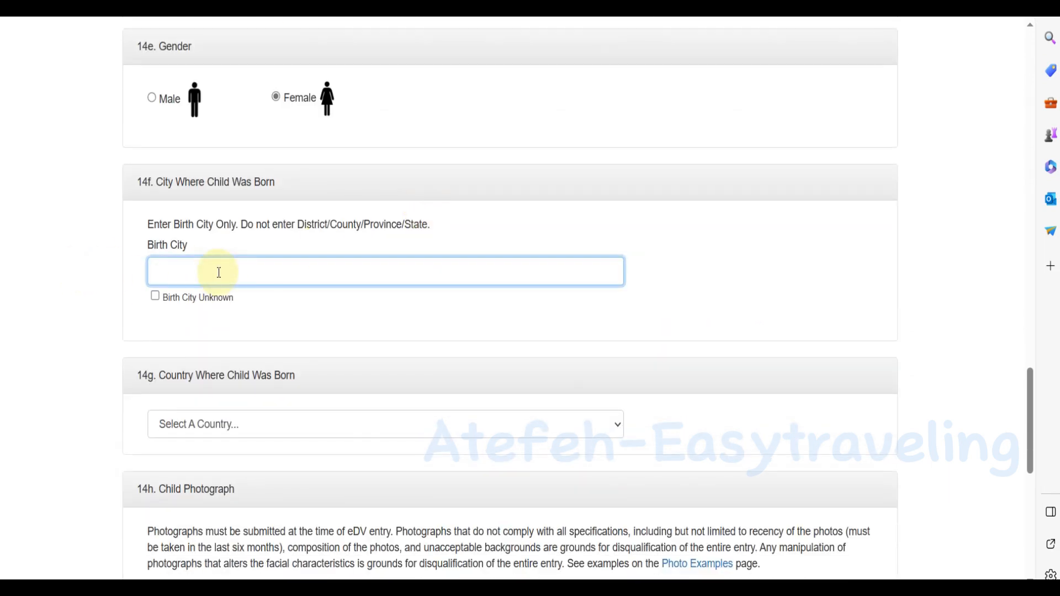
text(Q)
scroll(241, 322, down, 2)
click(242, 334)
key(i)
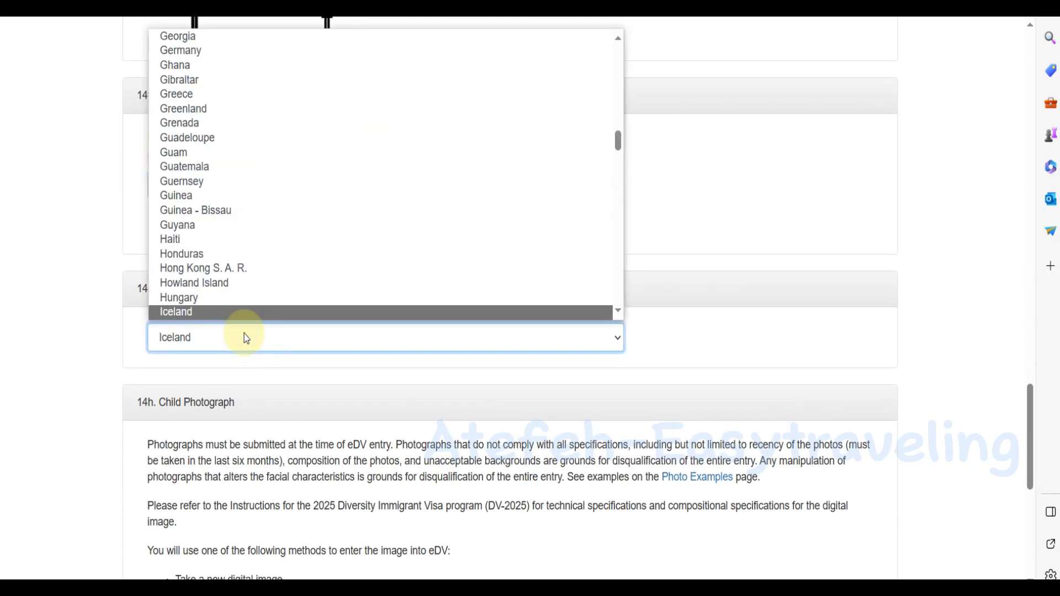
scroll(225, 296, down, 2)
click(200, 293)
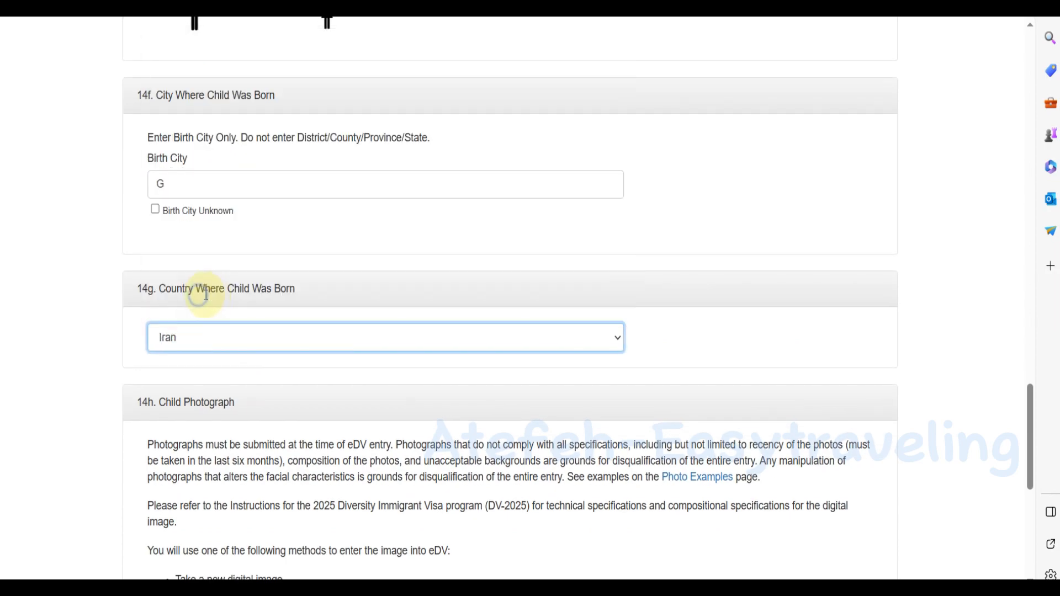
Attach aty.jpg as the child's photo and continue to the review page.
scroll(206, 295, down, 7)
click(325, 206)
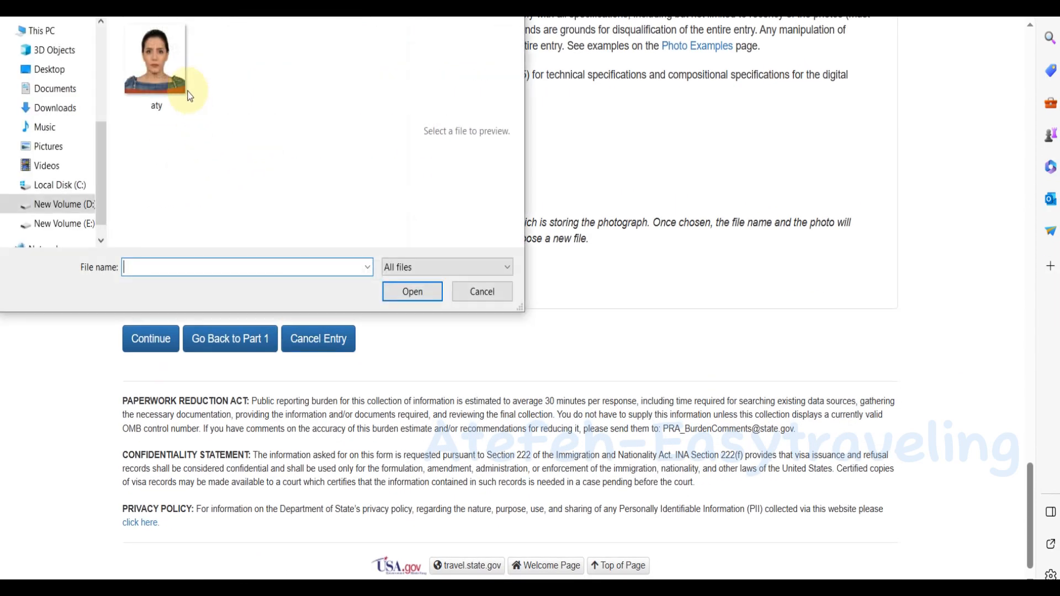
click(170, 55)
click(412, 292)
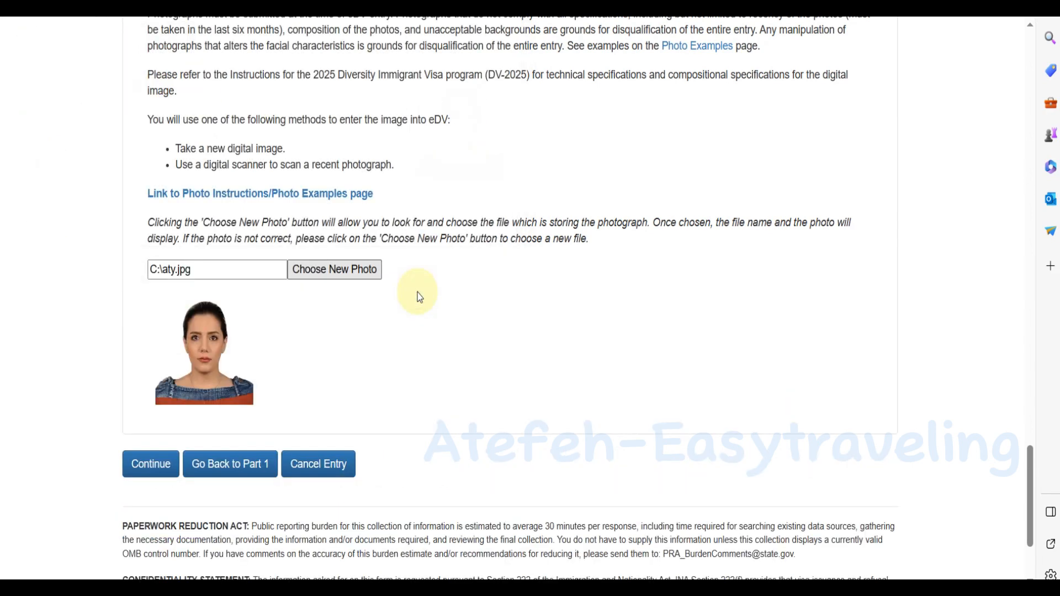
click(148, 465)
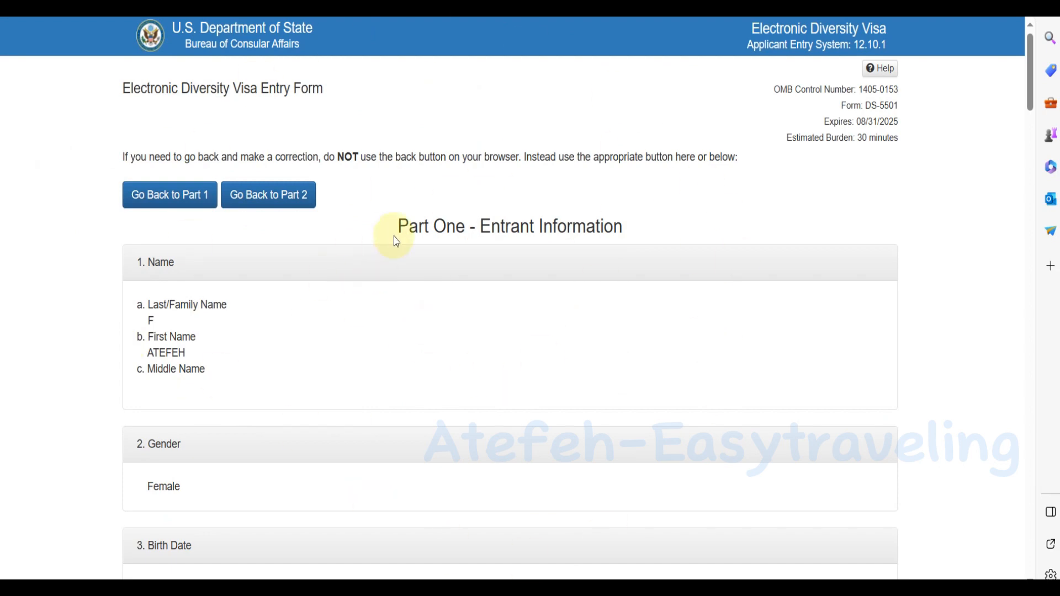
Scroll through the entrant, spouse and child details down to the Submit button.
scroll(409, 238, down, 3)
scroll(497, 99, down, 8)
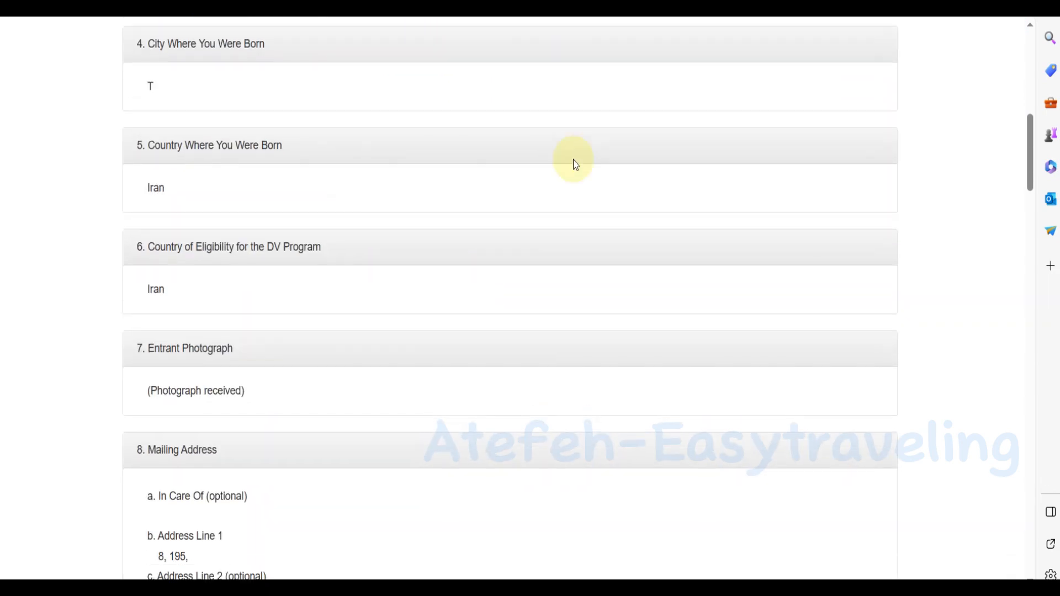
scroll(507, 300, up, 9)
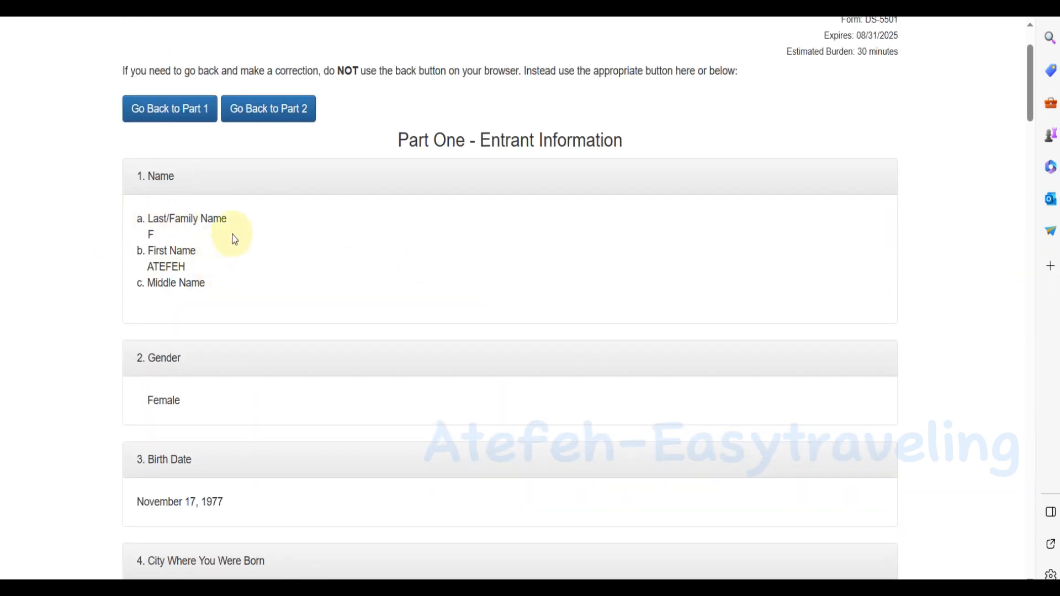
scroll(235, 239, down, 2)
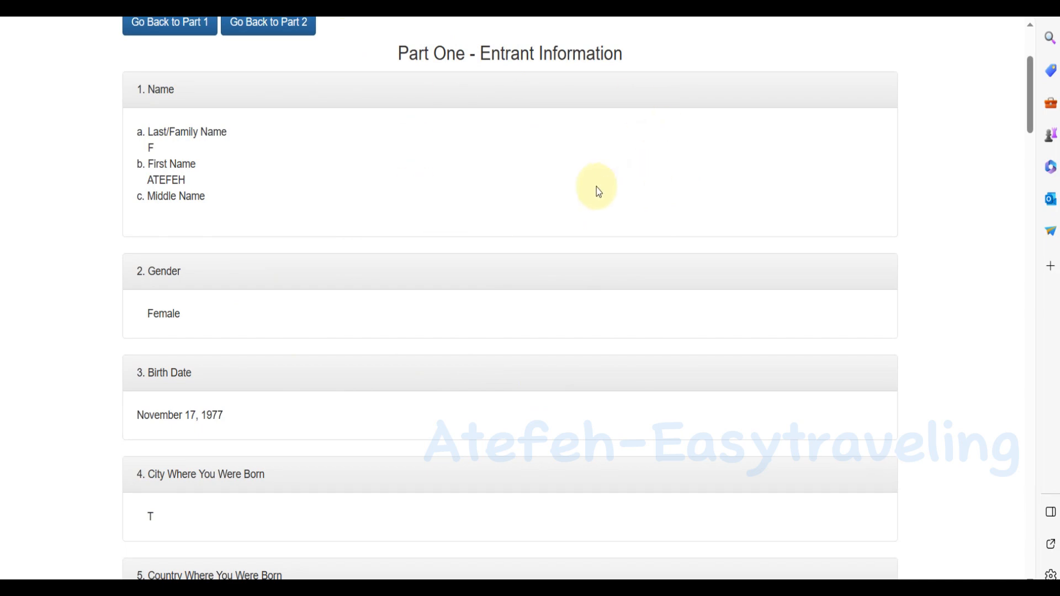
scroll(595, 187, down, 5)
scroll(597, 188, up, 5)
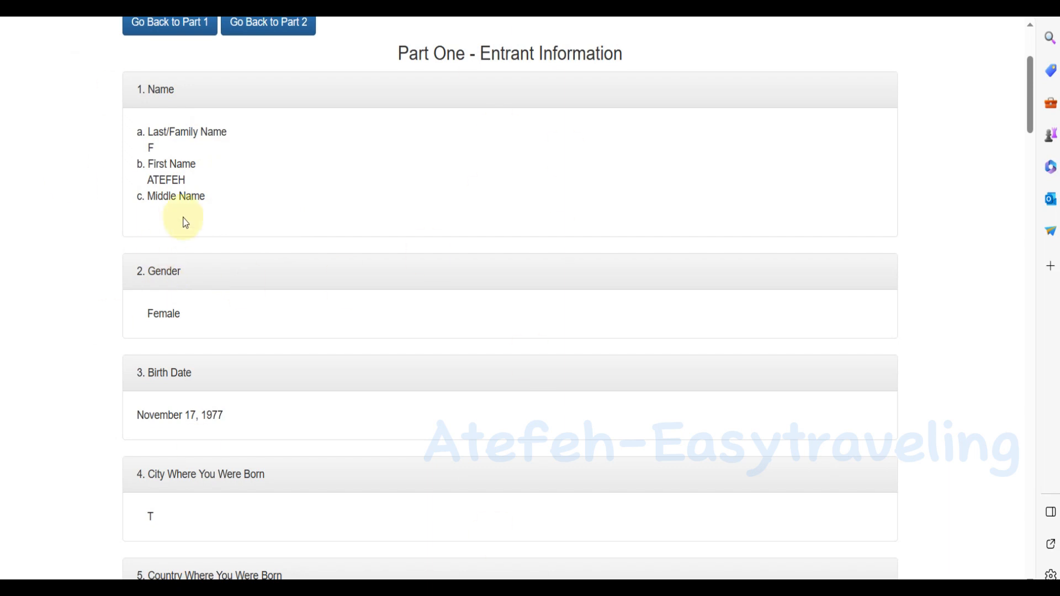
scroll(213, 233, down, 2)
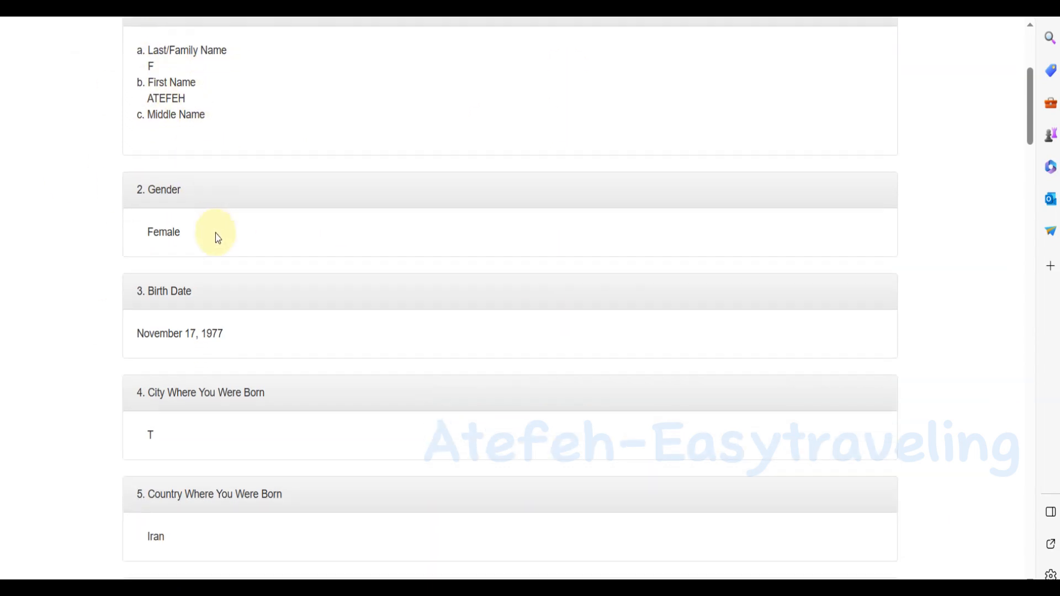
scroll(235, 329, down, 2)
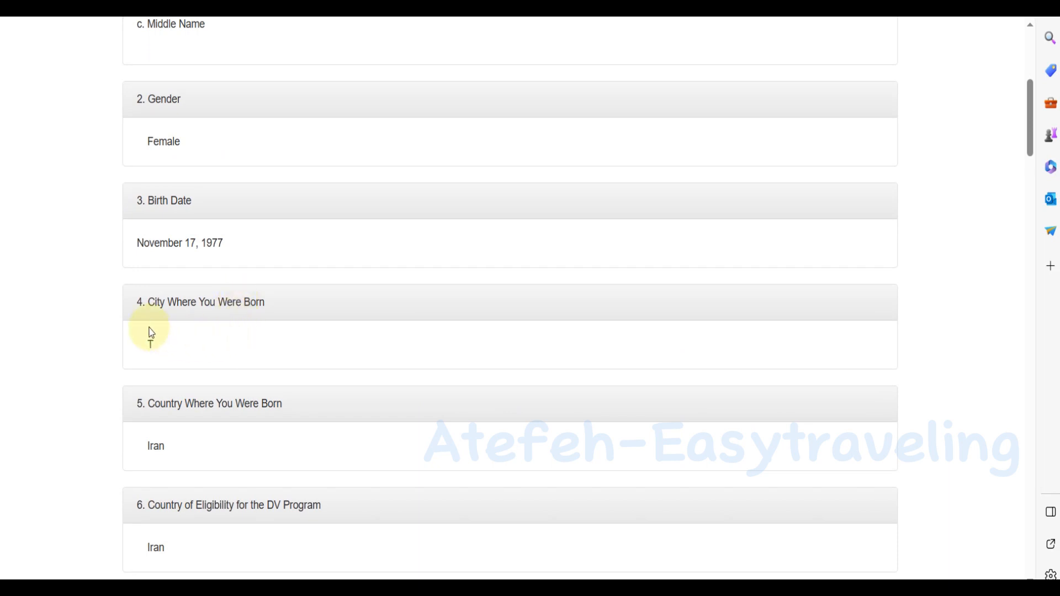
scroll(214, 380, down, 6)
scroll(243, 485, down, 10)
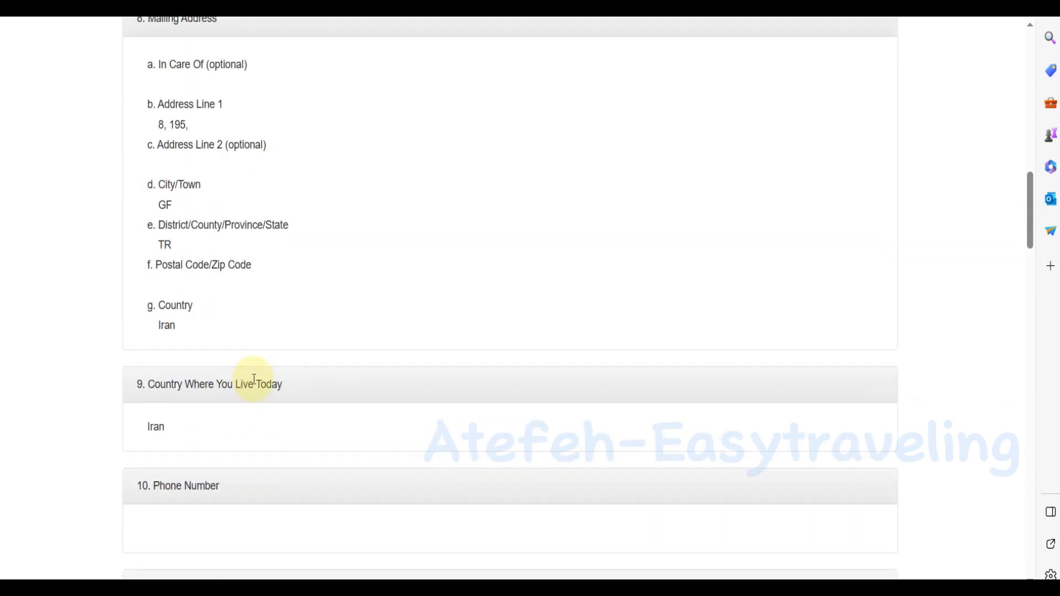
scroll(241, 261, down, 4)
scroll(241, 262, down, 4)
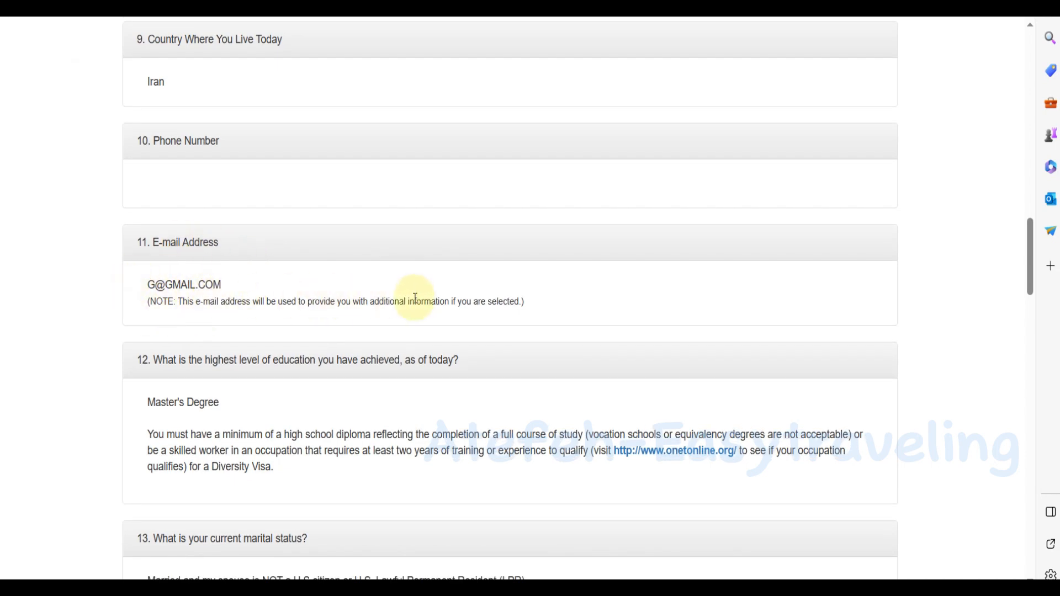
scroll(304, 325, down, 10)
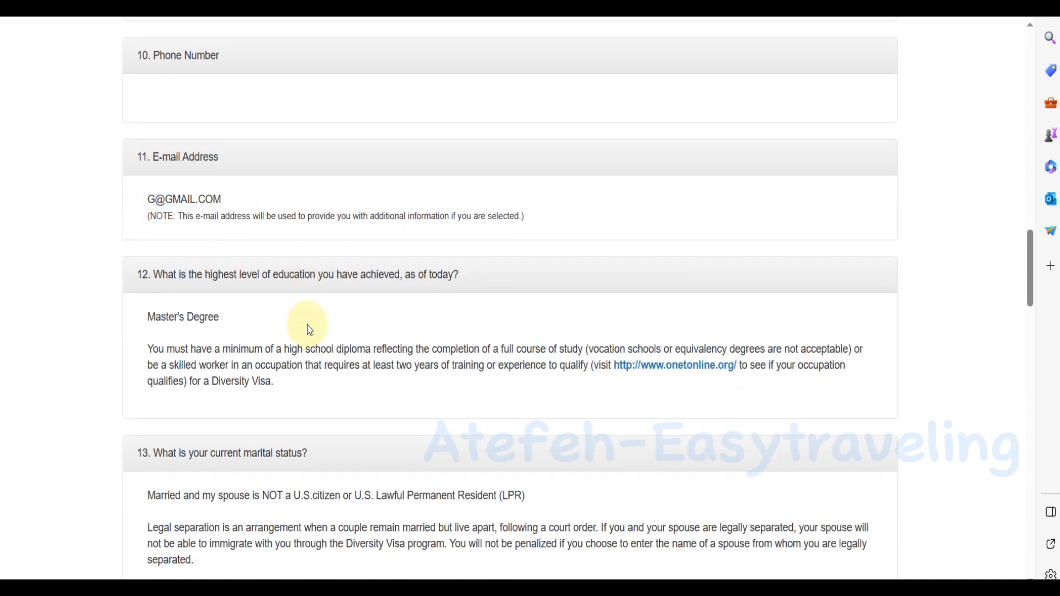
scroll(304, 292, down, 4)
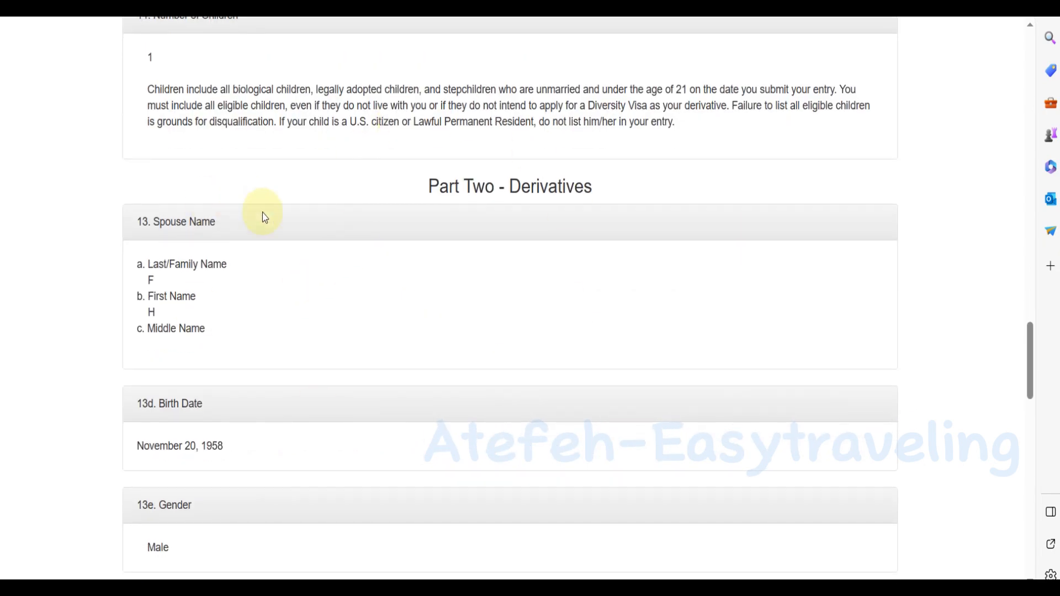
scroll(271, 232, down, 9)
scroll(267, 237, down, 8)
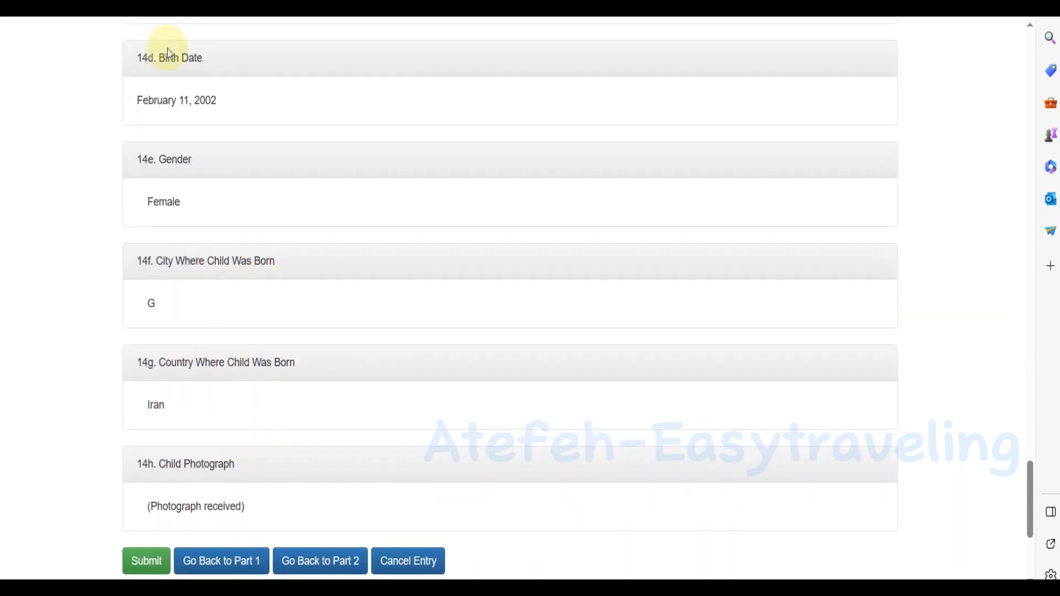